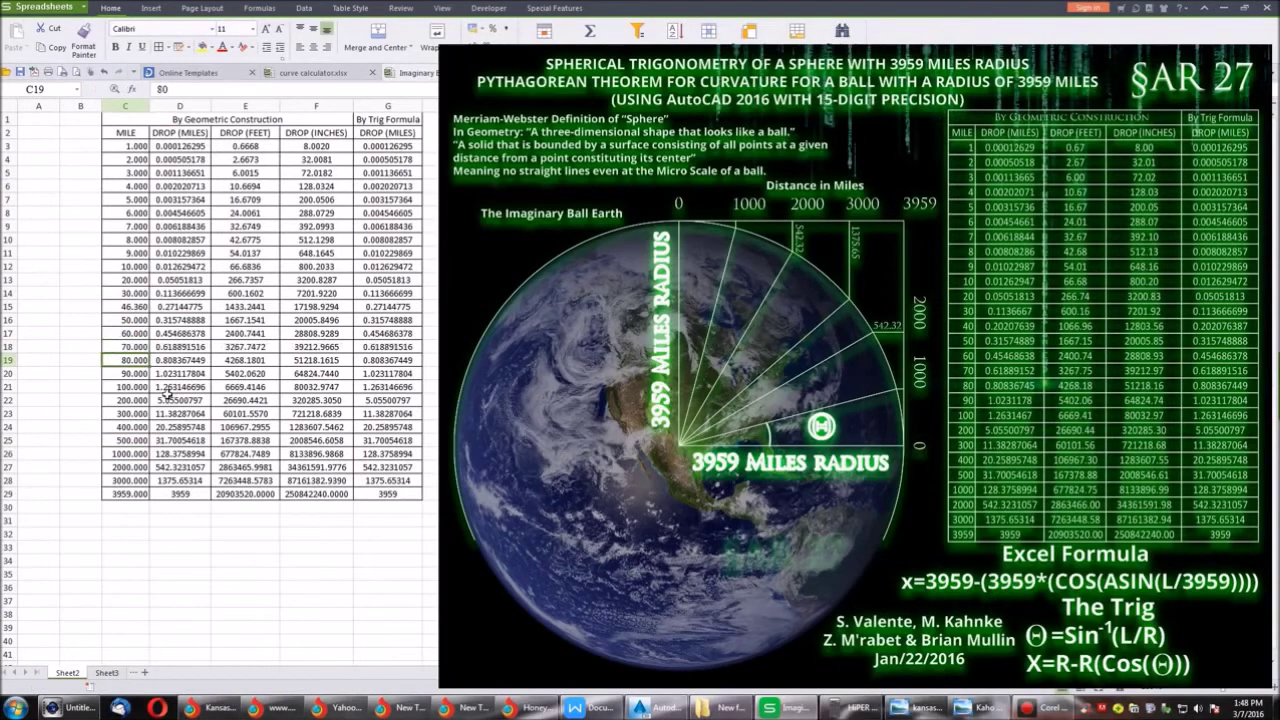
Test a distance of 300 miles in cell C19, and restore it to 80.
type("300")
key("Return")
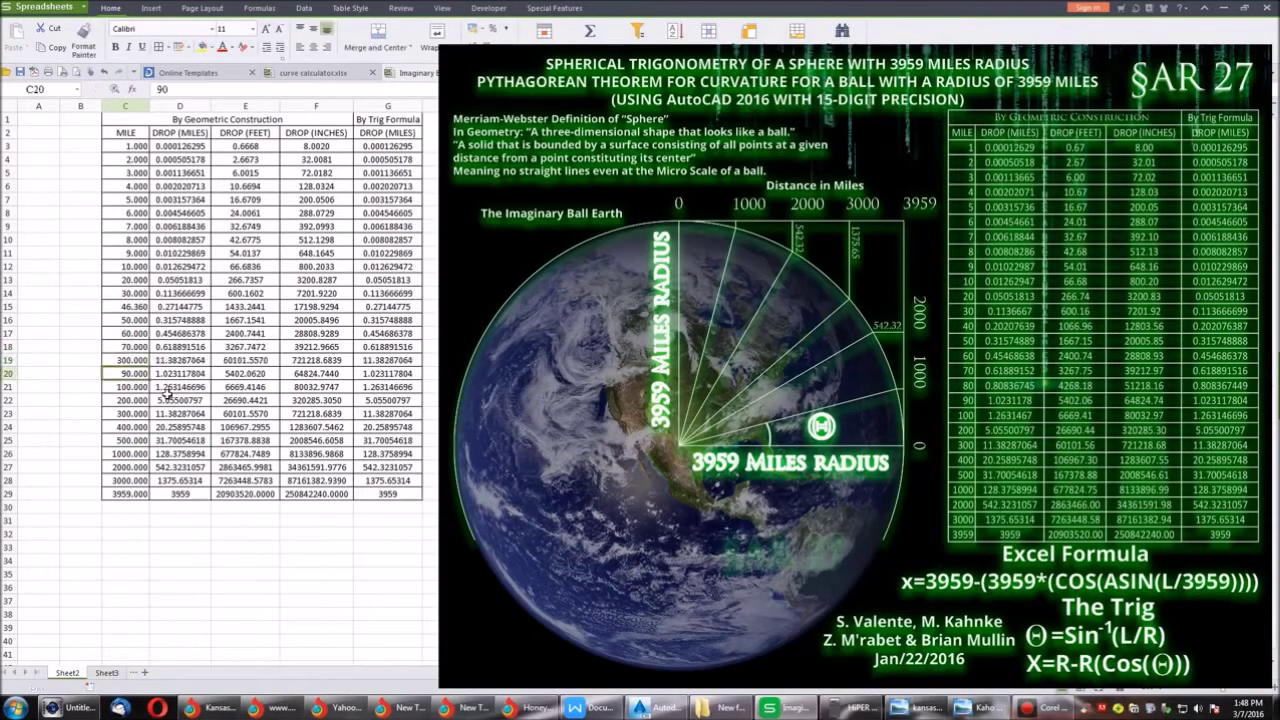
left_click(140, 361)
type("80")
key("Return")
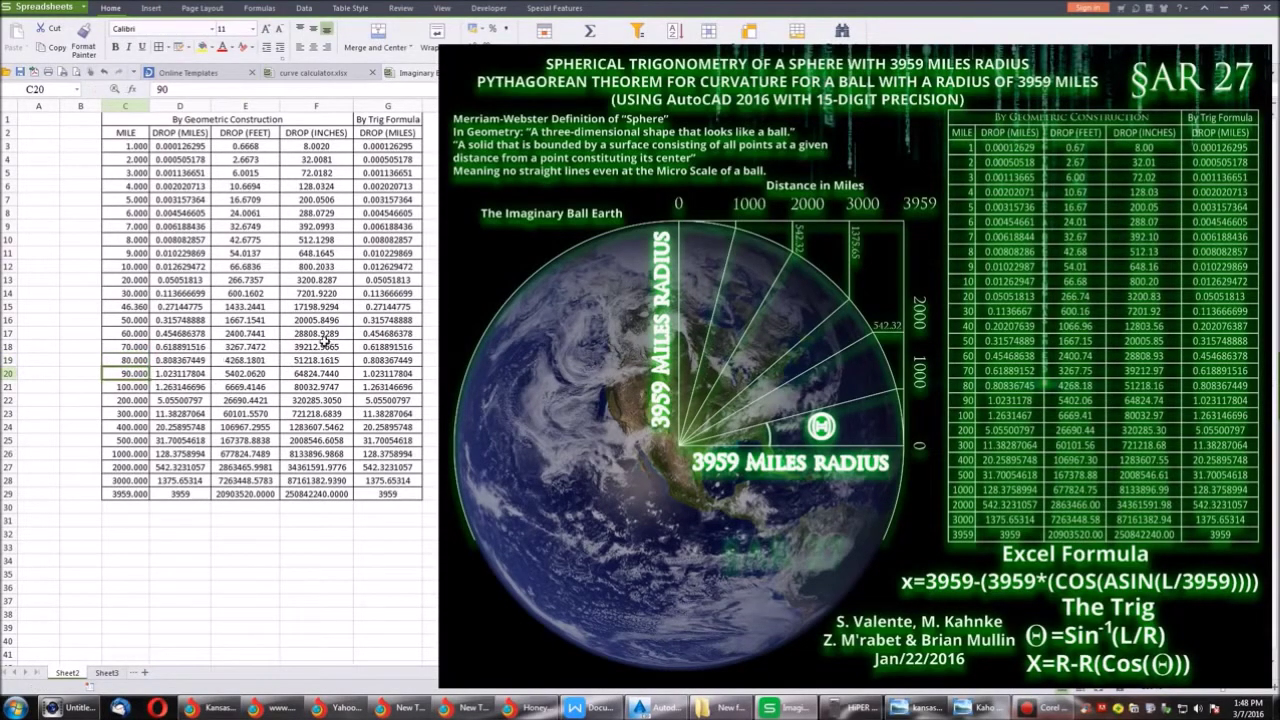
Set the mile distance in cell C15 to 40.
left_click(140, 307)
type("40")
key("Return")
Consult the Kaho olawa hawaii picture and set the mile distance in cell C15 to 46.36.
left_click(130, 308)
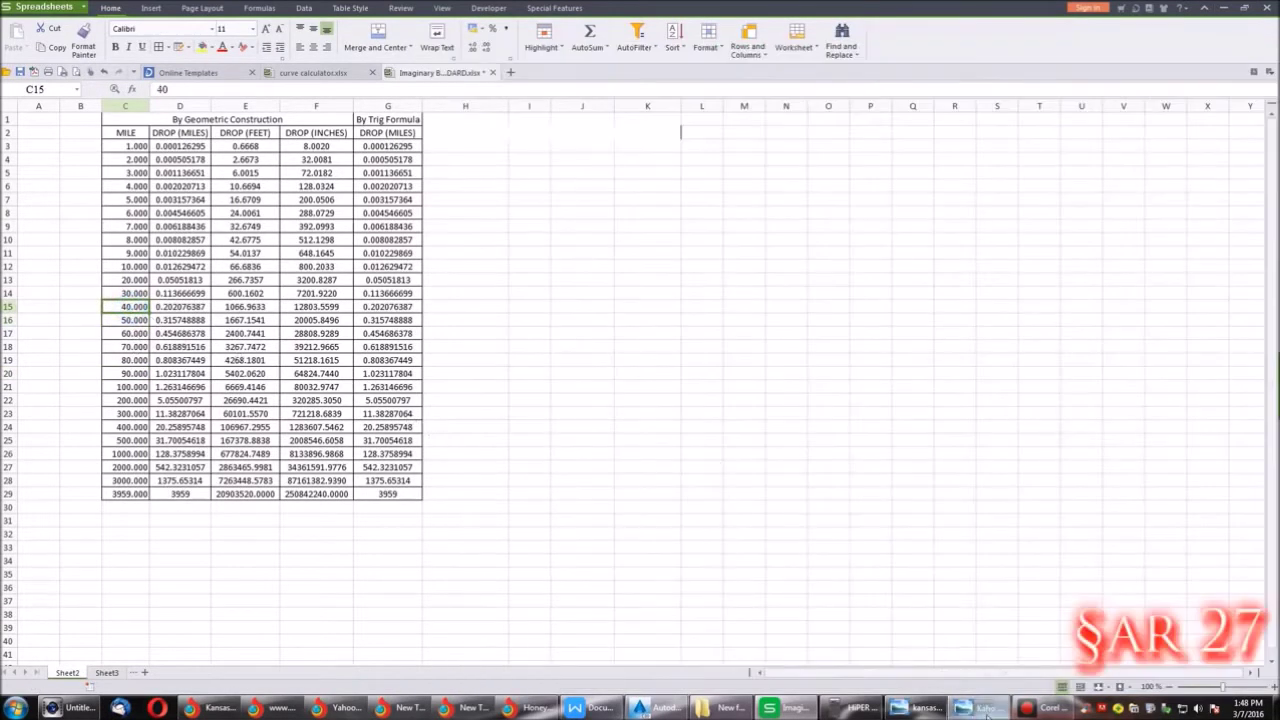
left_click(975, 708)
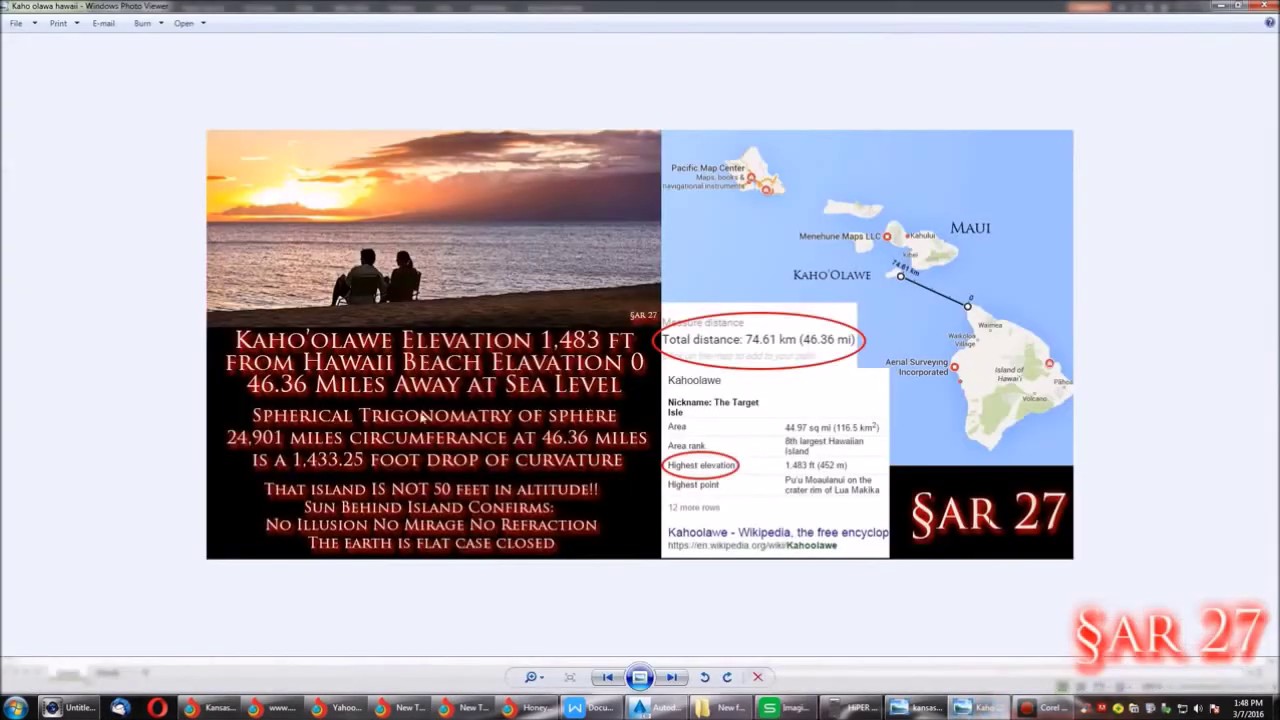
left_click(1221, 6)
type("46")
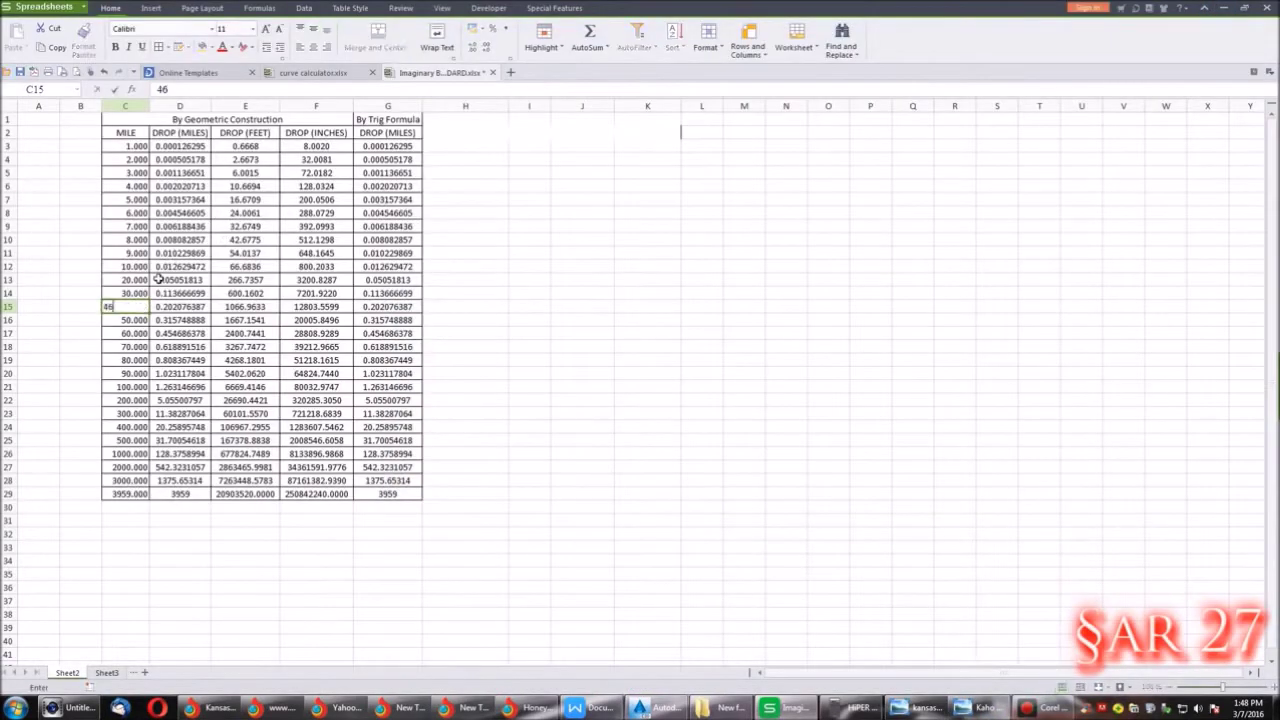
type(".36")
key("Return")
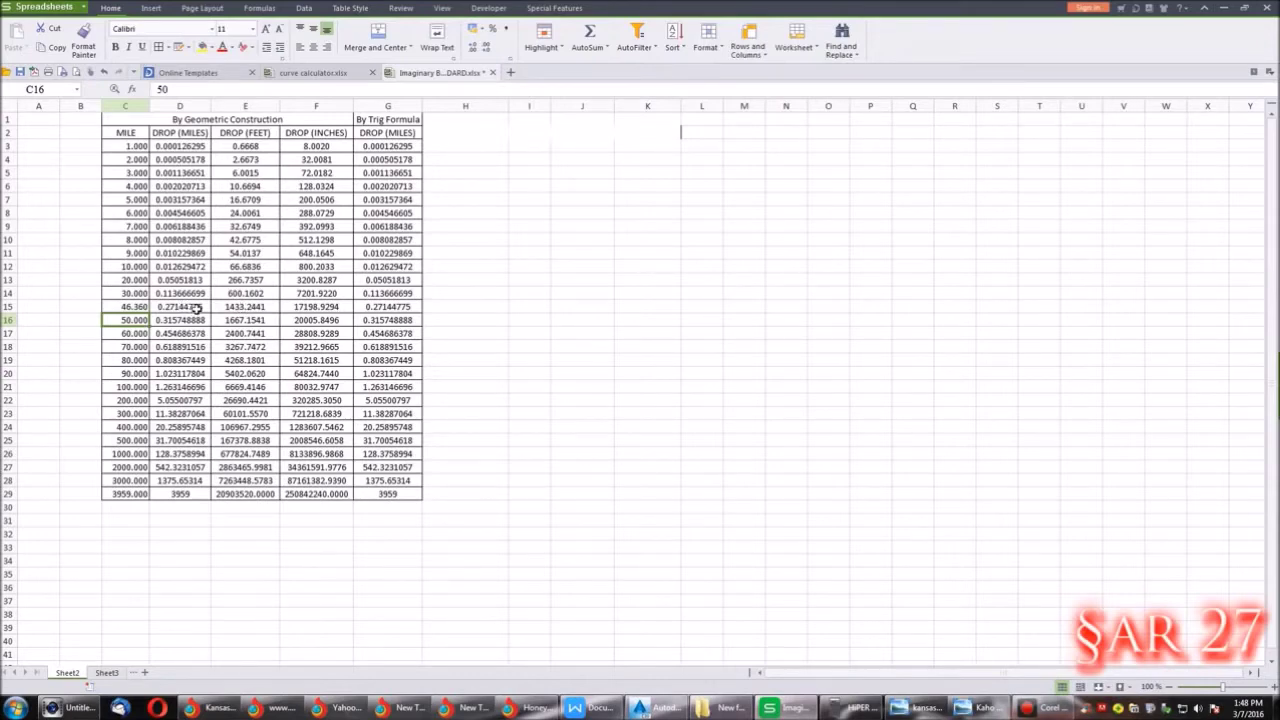
Switch from the spreadsheet to the AutoCAD Civil 3D drawing and start the Circle command.
left_click(1221, 7)
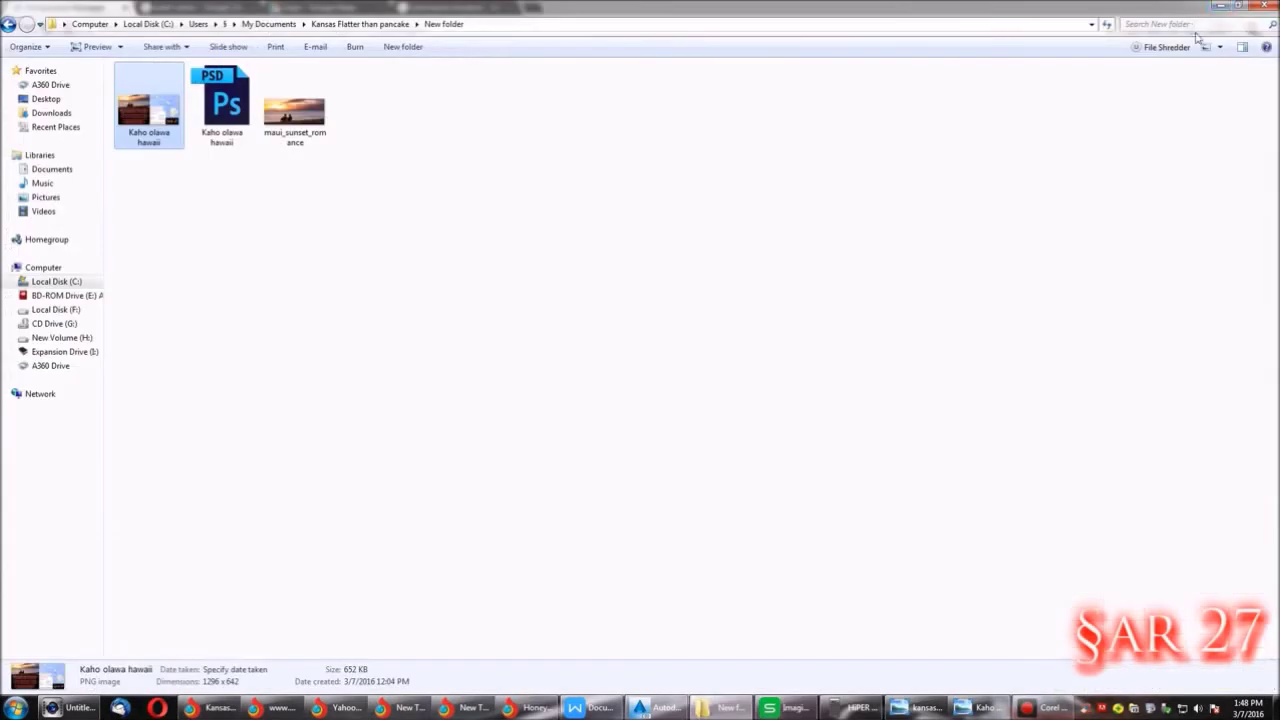
left_click(1219, 10)
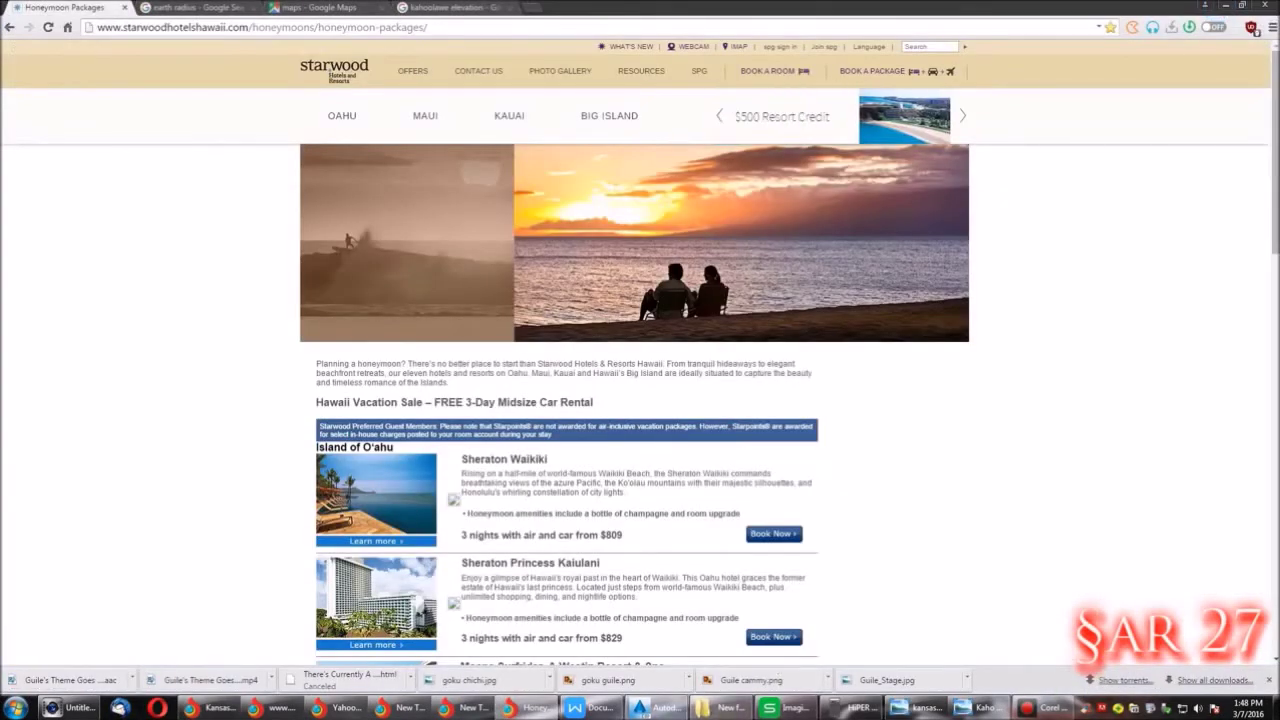
left_click(660, 710)
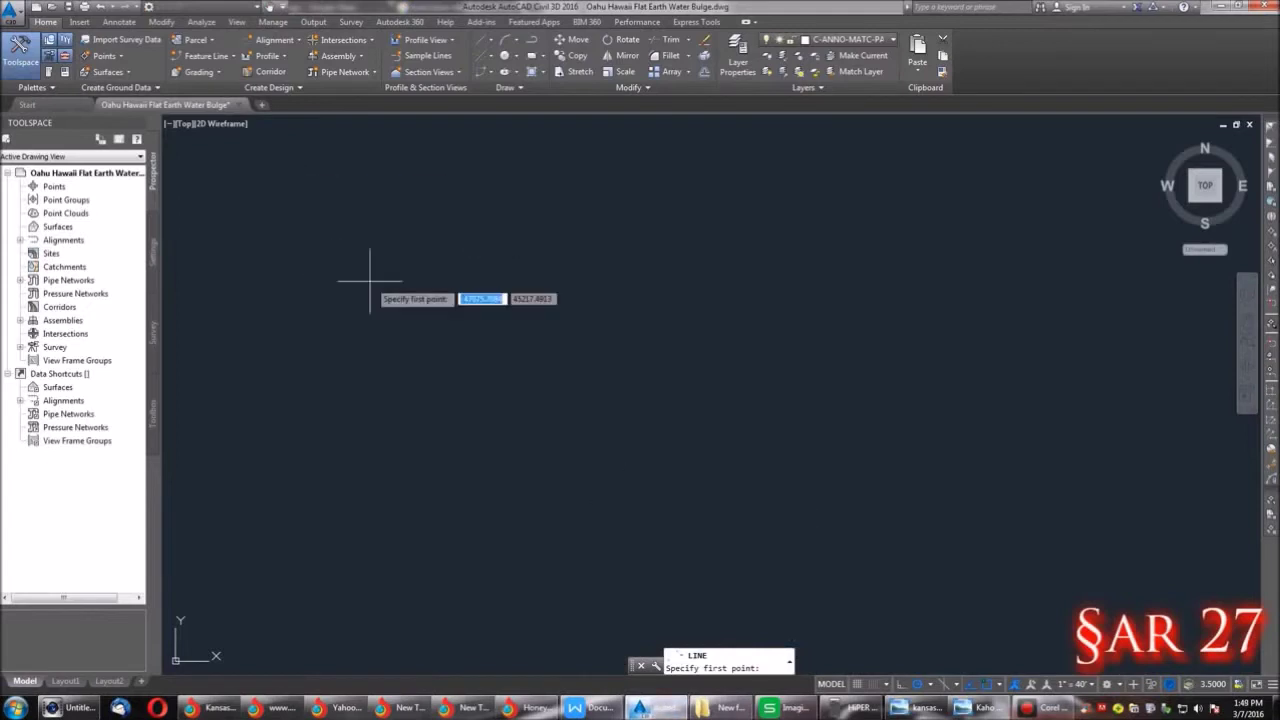
left_click(504, 55)
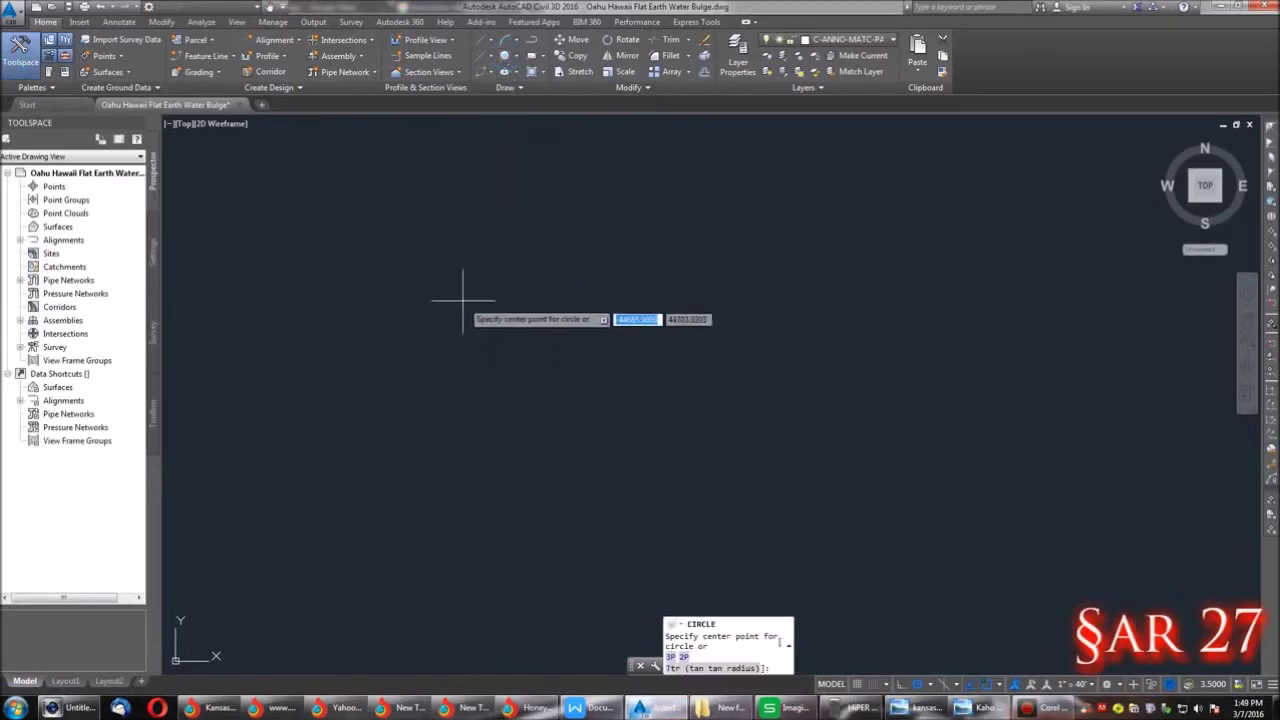
Switch to the browser and review the Hawaii honeymoon packages page and the earth radius search results.
left_click(525, 707)
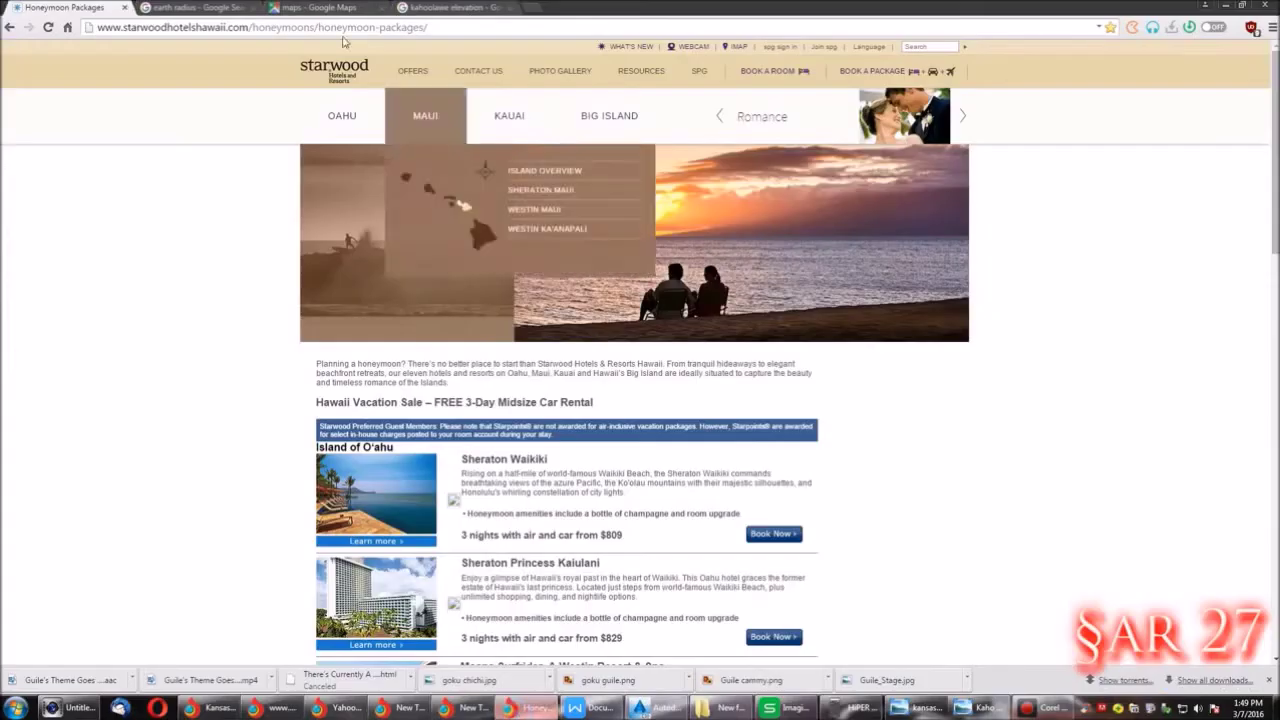
left_click(203, 9)
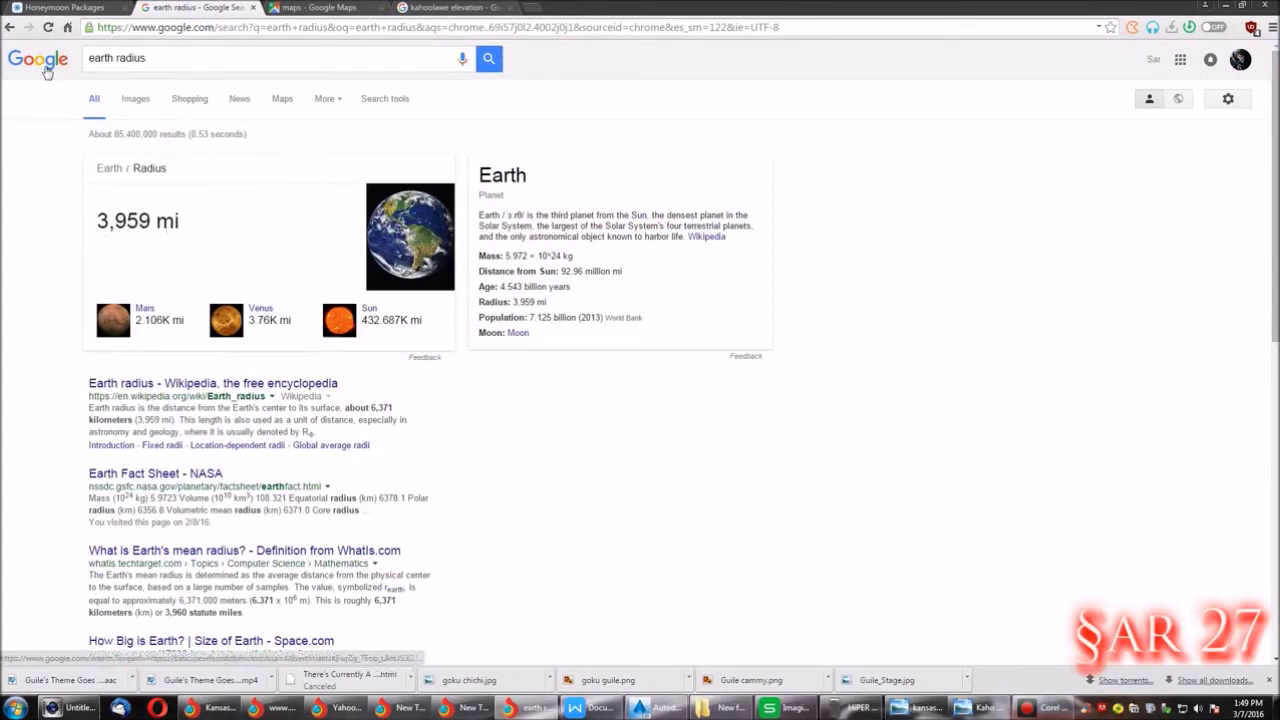
left_click(66, 8)
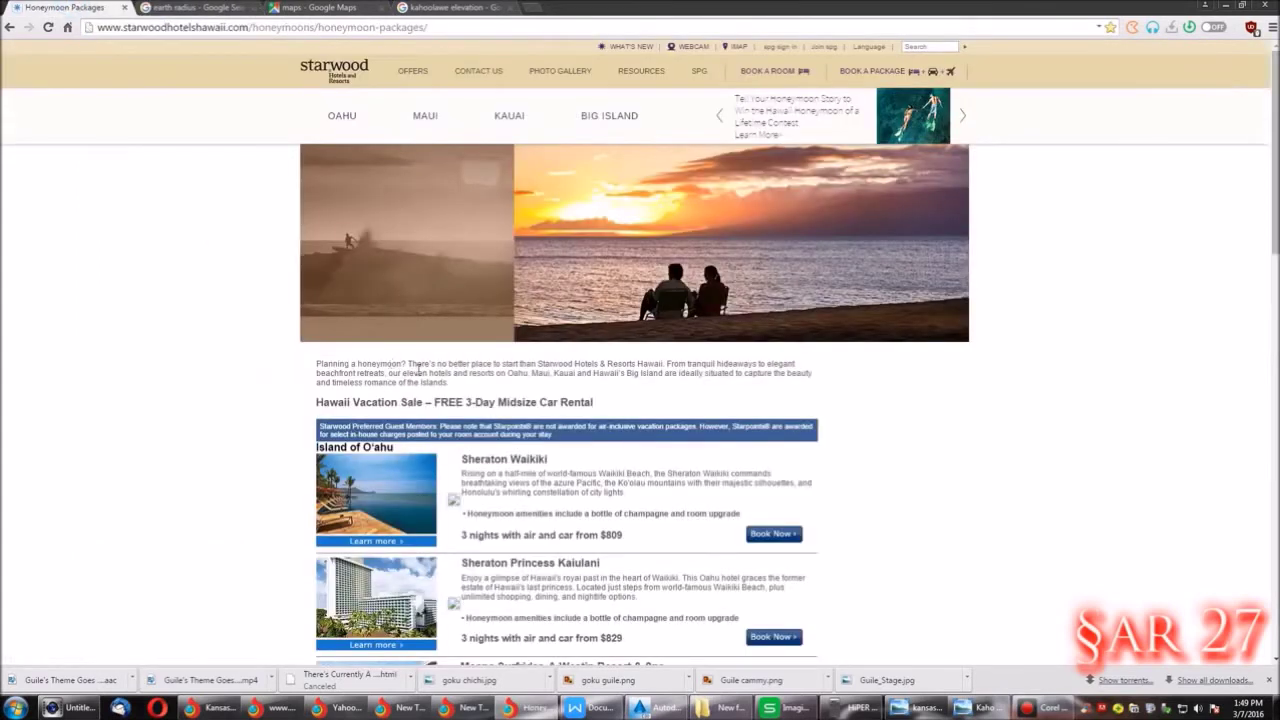
Examine the measured map distance between Kaho'olawe and the island of Hawaii, and Kahoolawe's elevation in the search results.
left_click(318, 8)
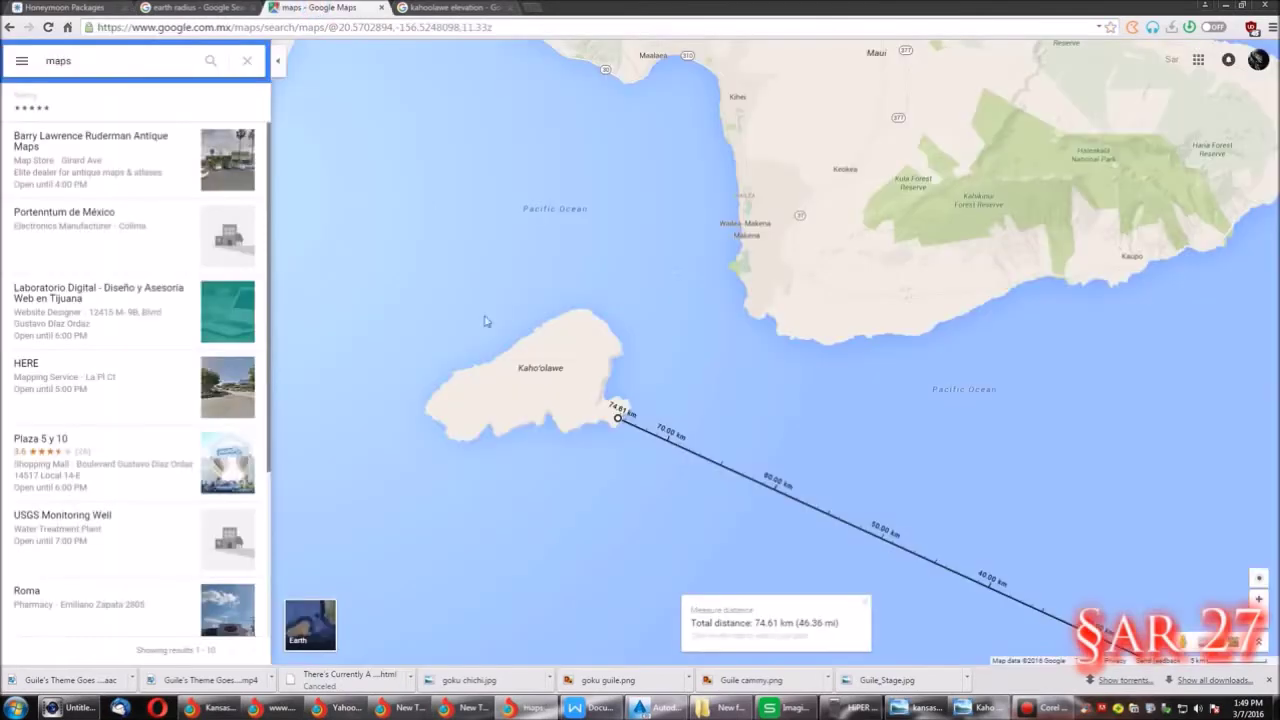
scroll(744, 457, "down", 3)
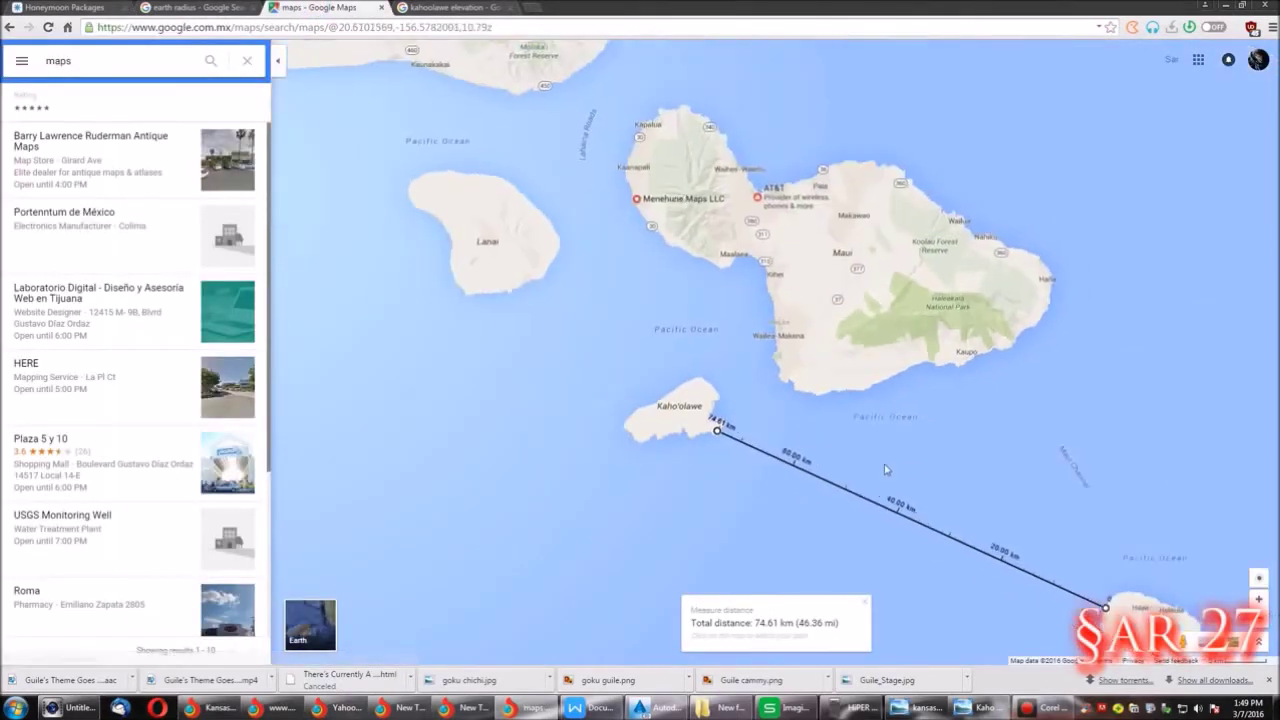
left_click_drag(917, 453, 714, 286)
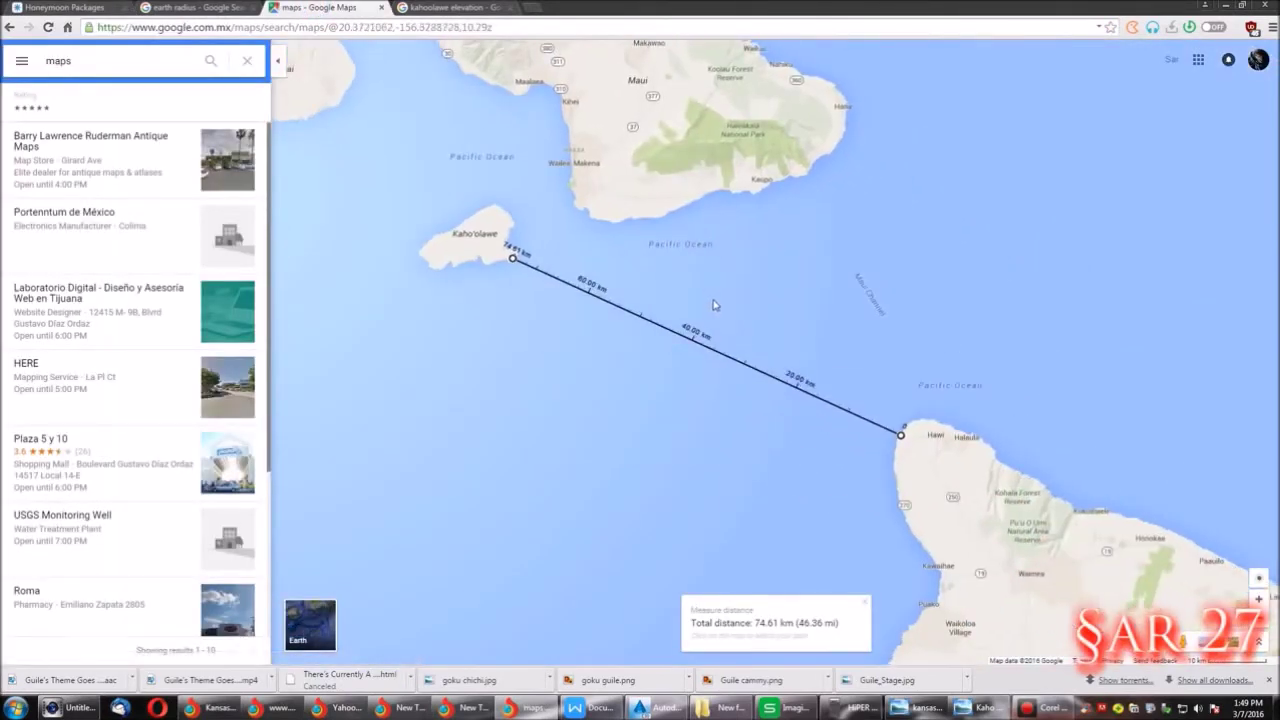
scroll(718, 314, "down", 1)
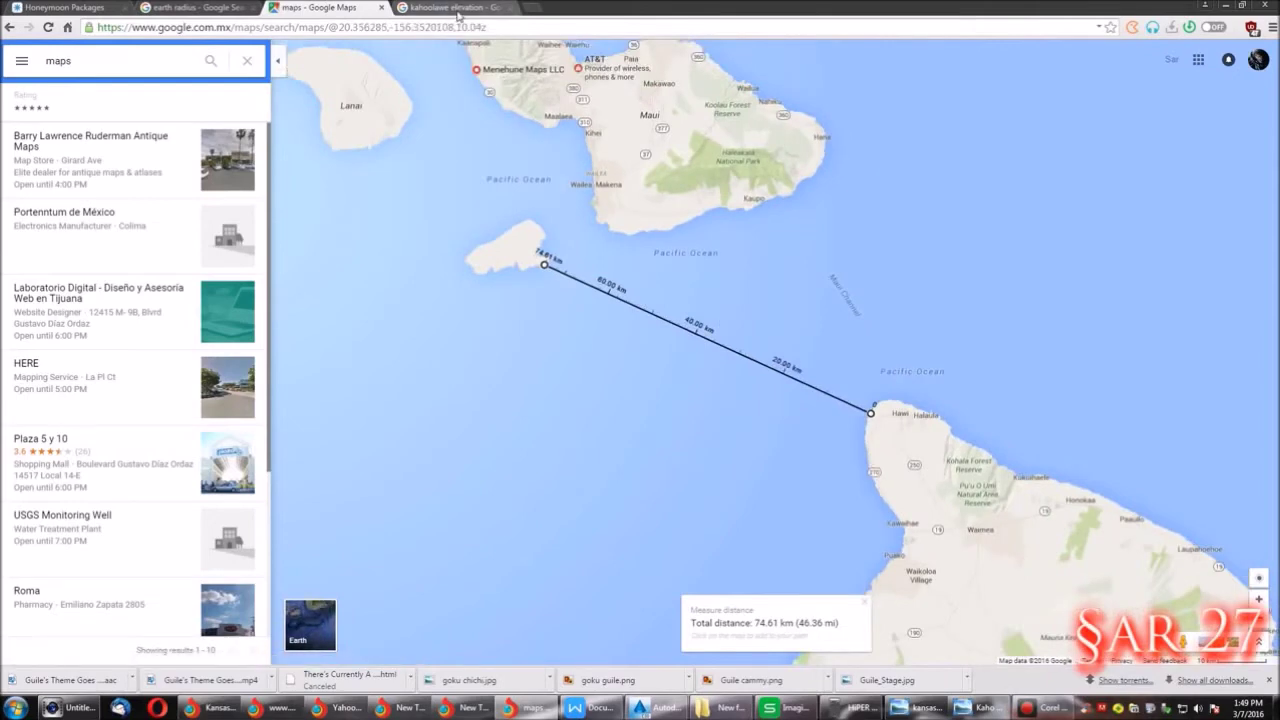
left_click(452, 8)
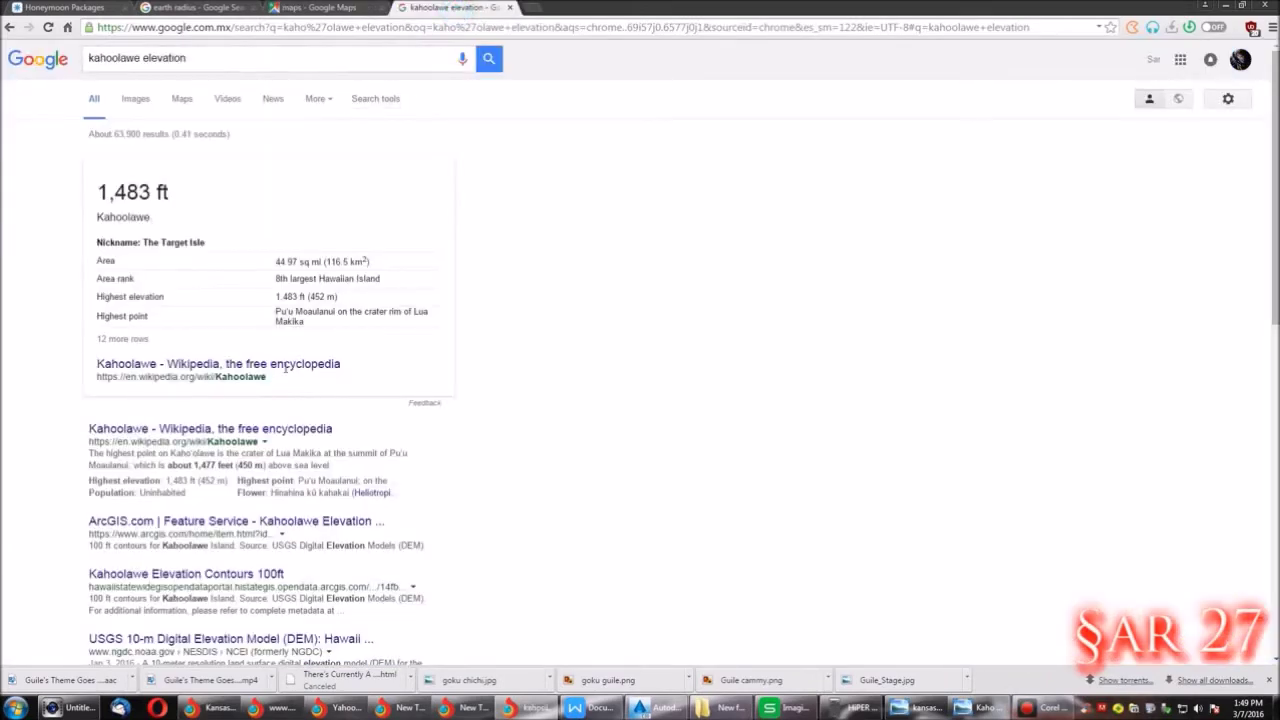
left_click_drag(96, 193, 172, 197)
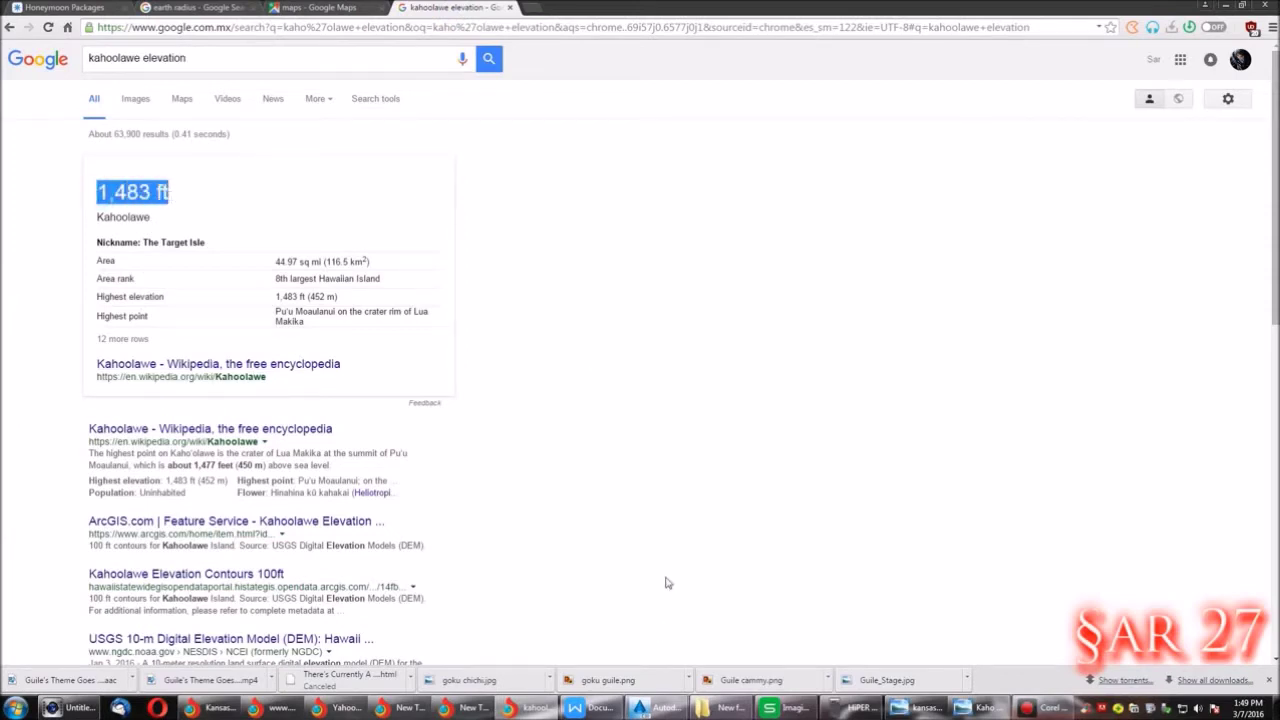
left_click(200, 7)
Switch back to AutoCAD Civil 3D and draw a circle with a radius of 3959 in the empty drawing.
left_click(663, 712)
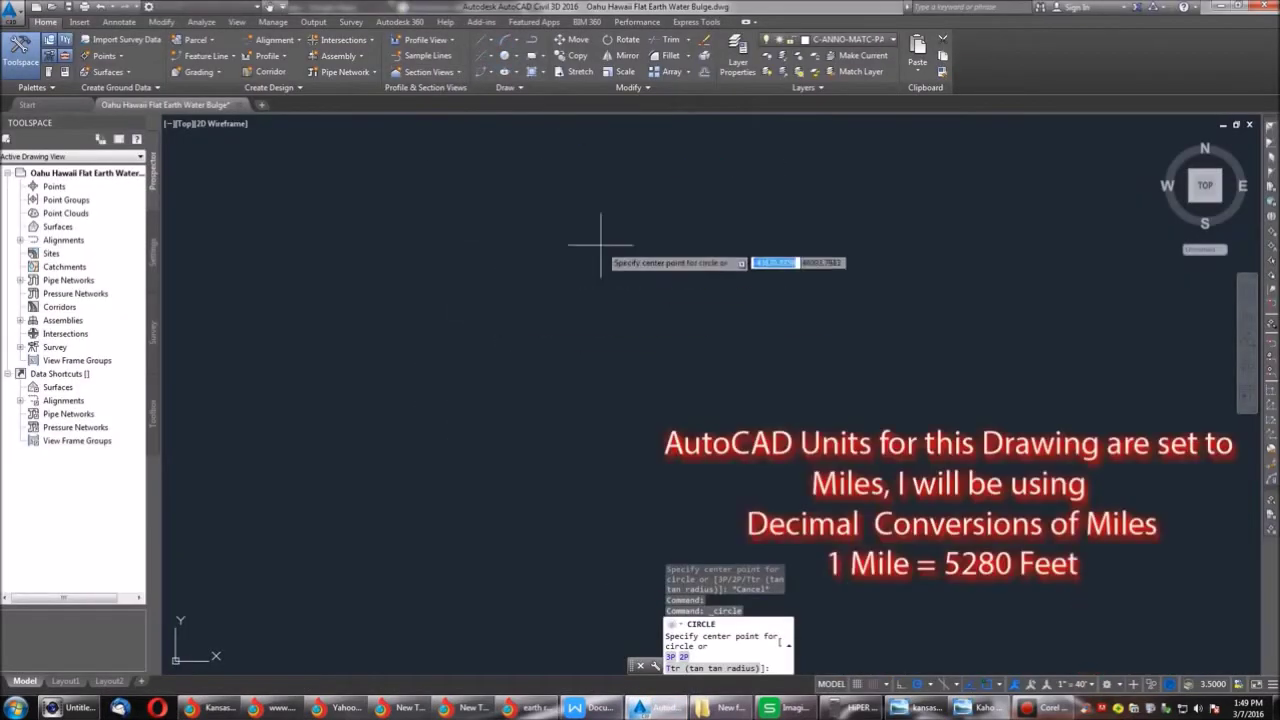
left_click(447, 346)
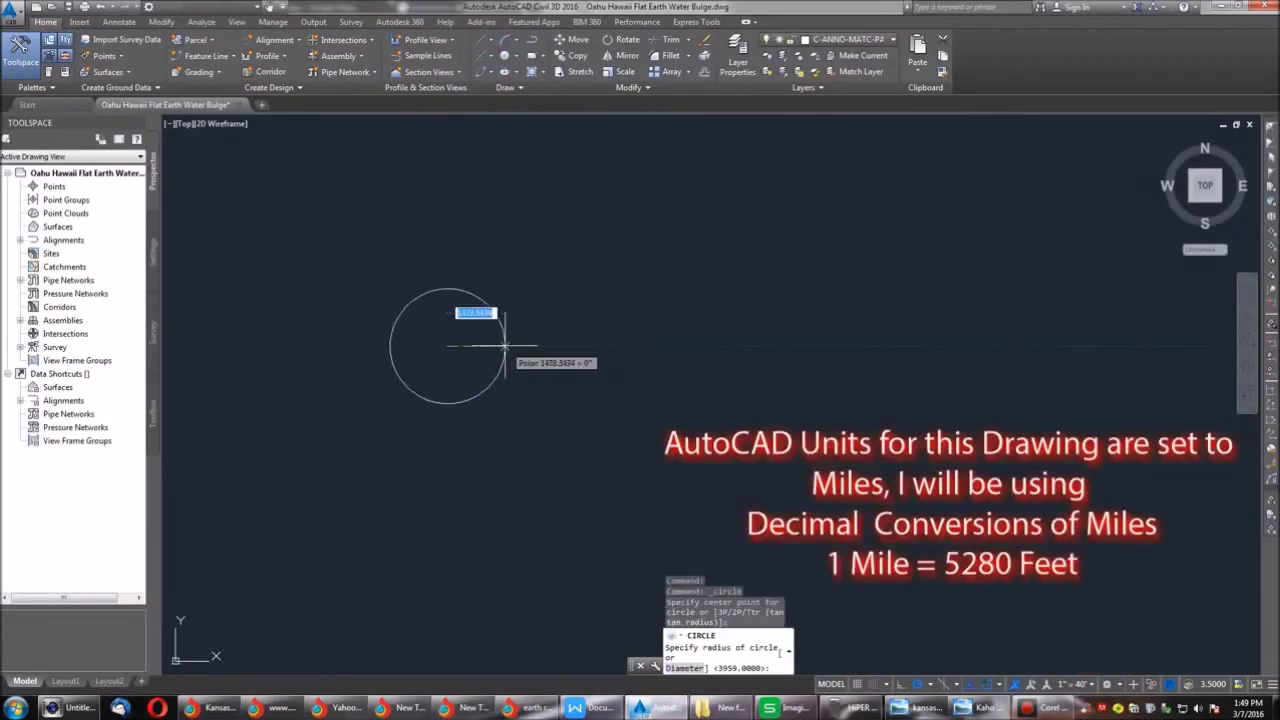
type("3959")
key("Return")
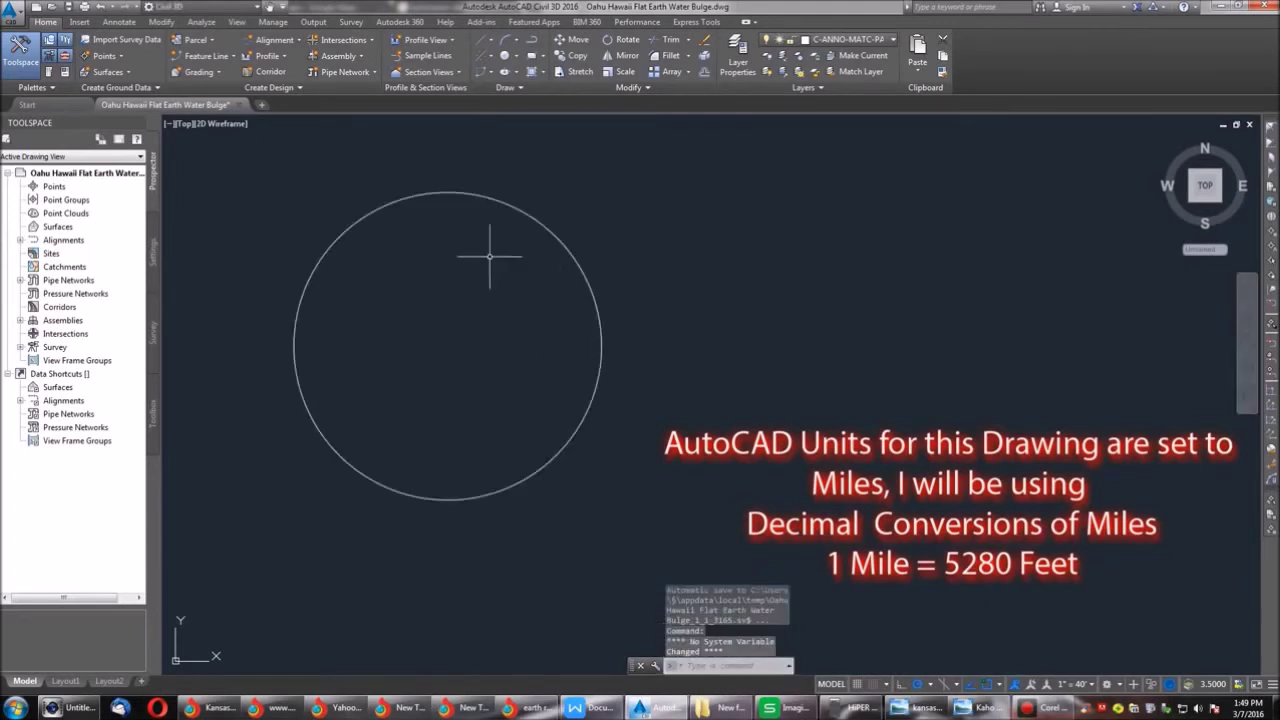
Draw a vertical line from the circle's centre up to its top quadrant.
type("l")
key("Return")
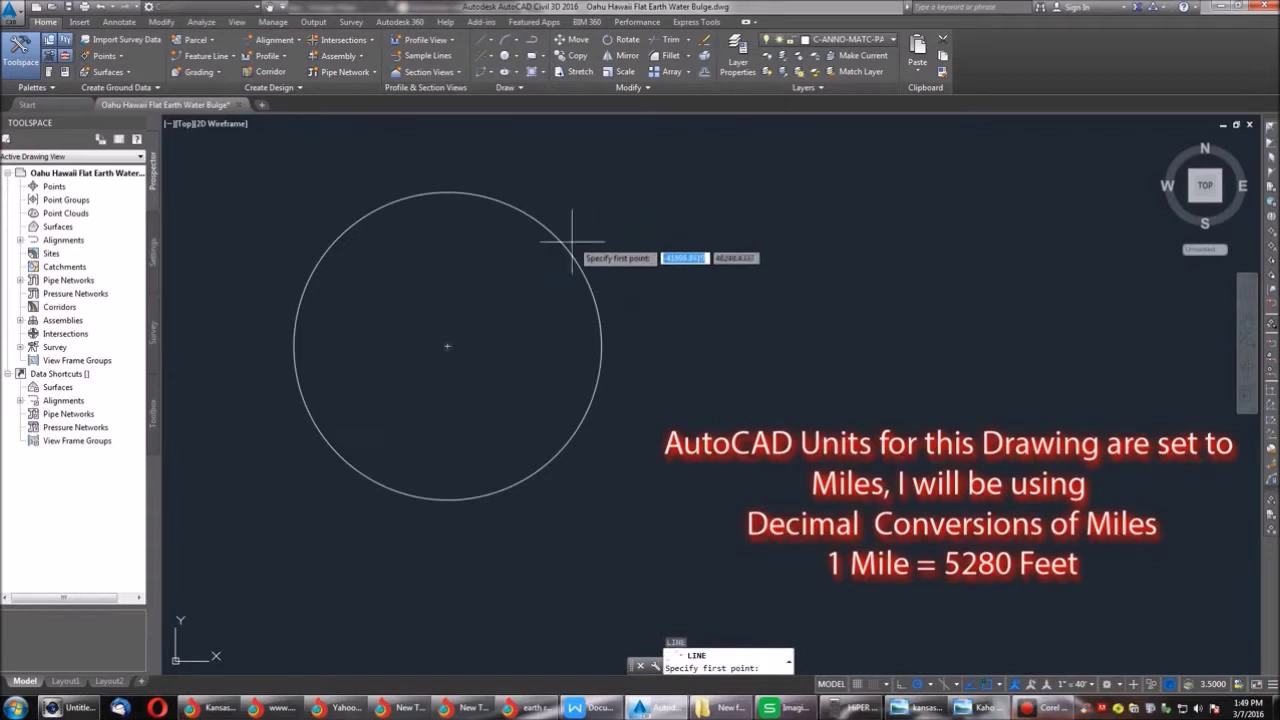
left_click(447, 346)
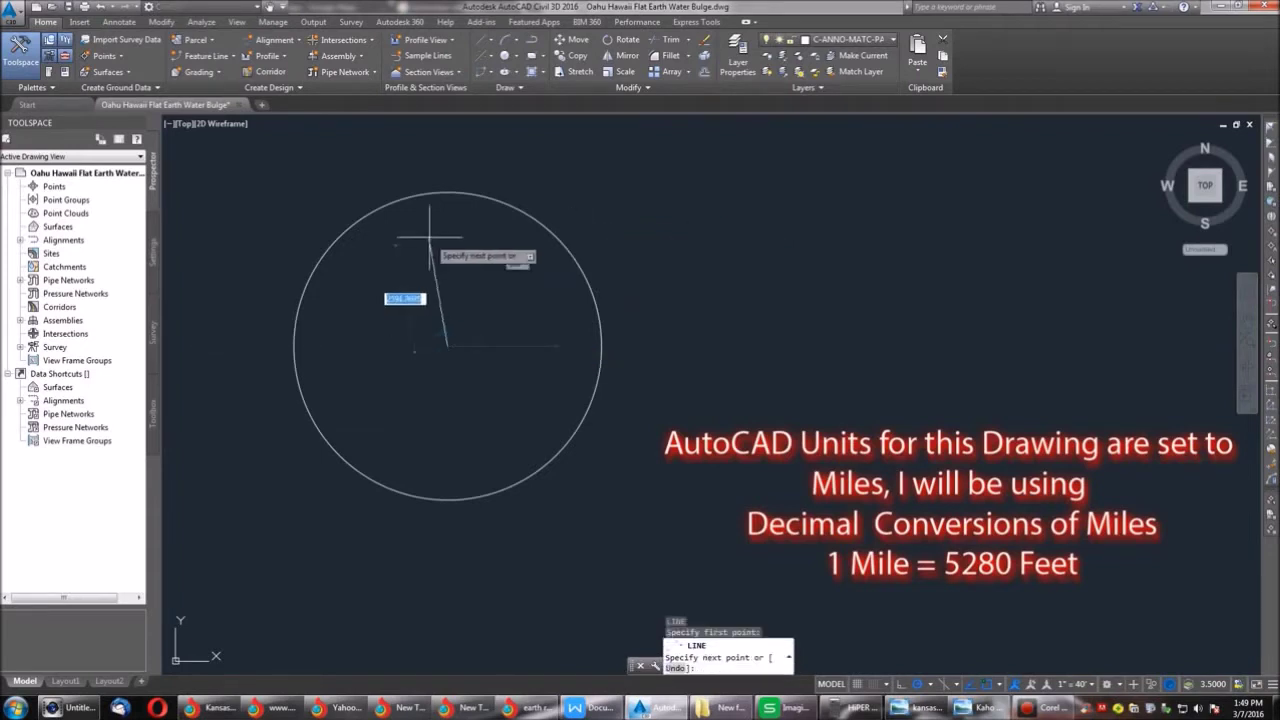
left_click(447, 192)
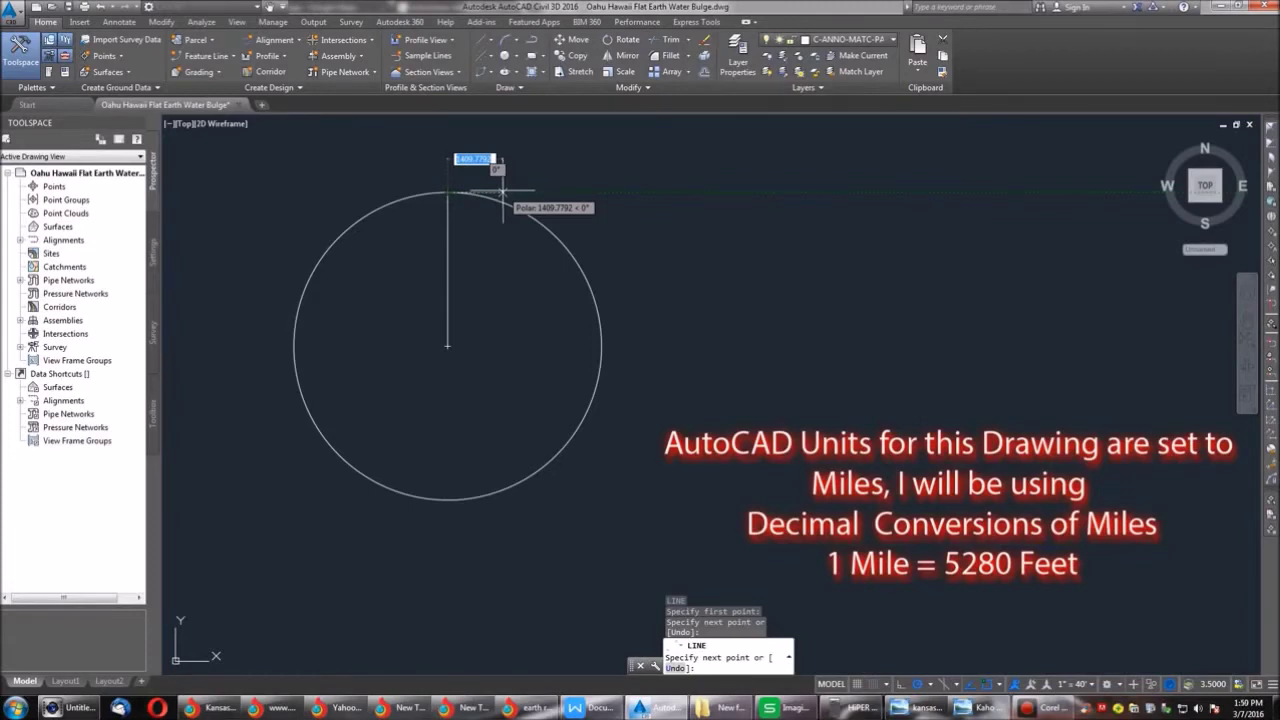
Consult the Kaho olawa hawaii picture and continue the line horizontally to the right from the circle's top for 46.36.
left_click(912, 707)
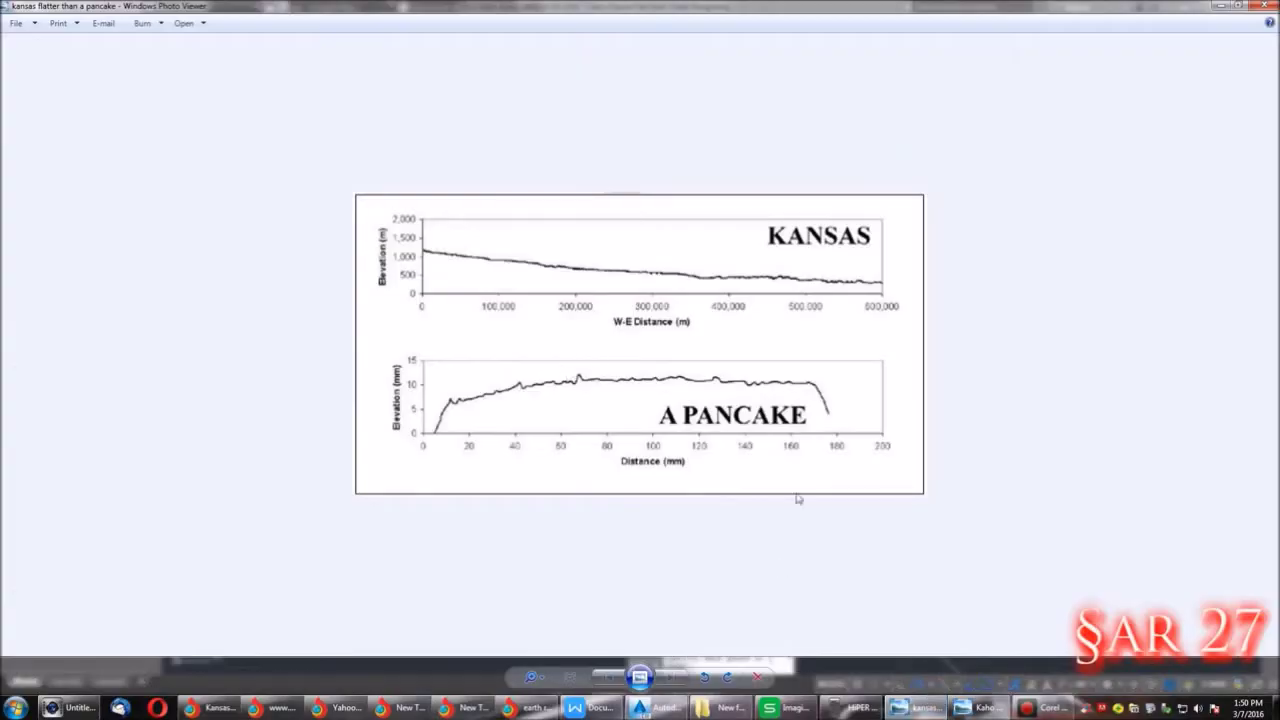
left_click(965, 707)
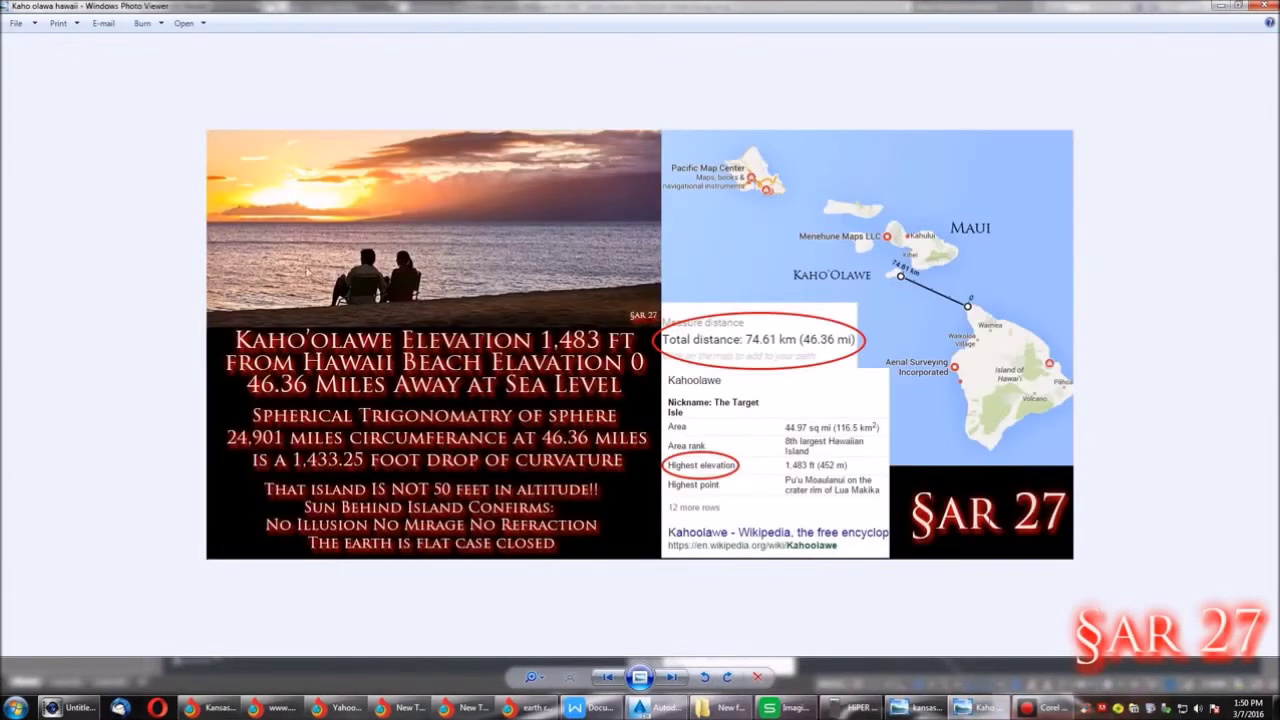
left_click(1220, 6)
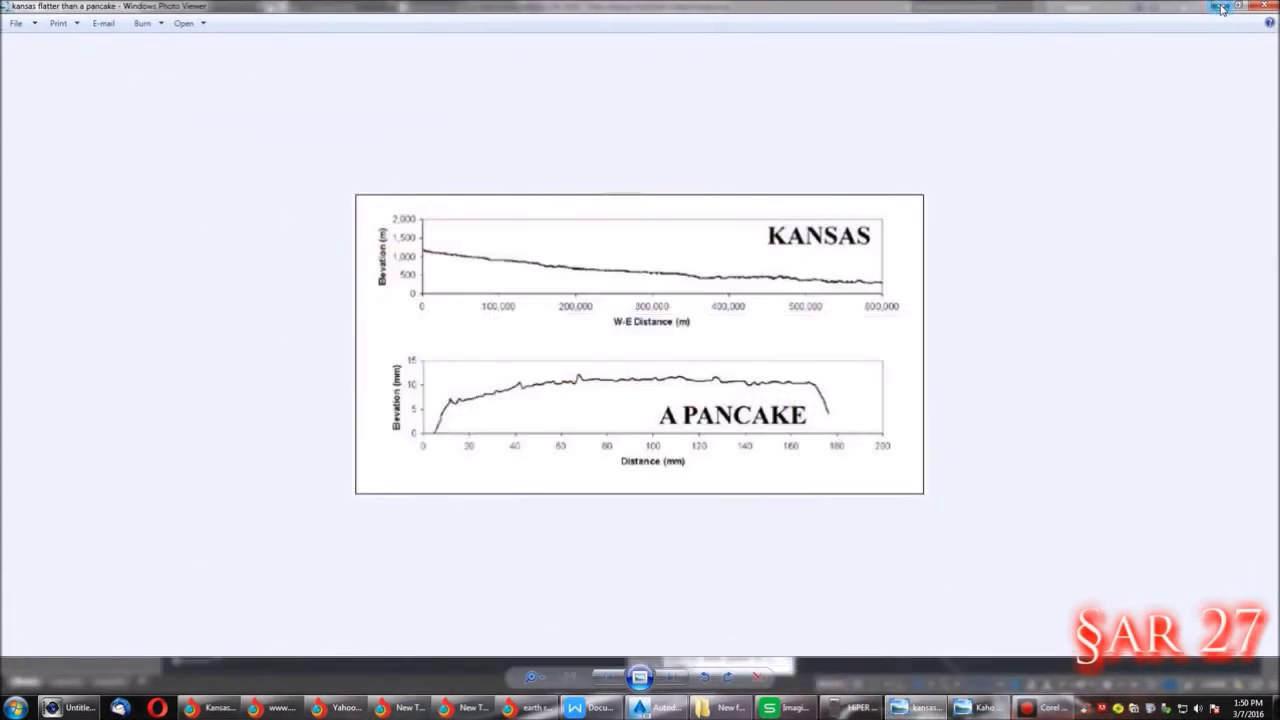
left_click(1221, 7)
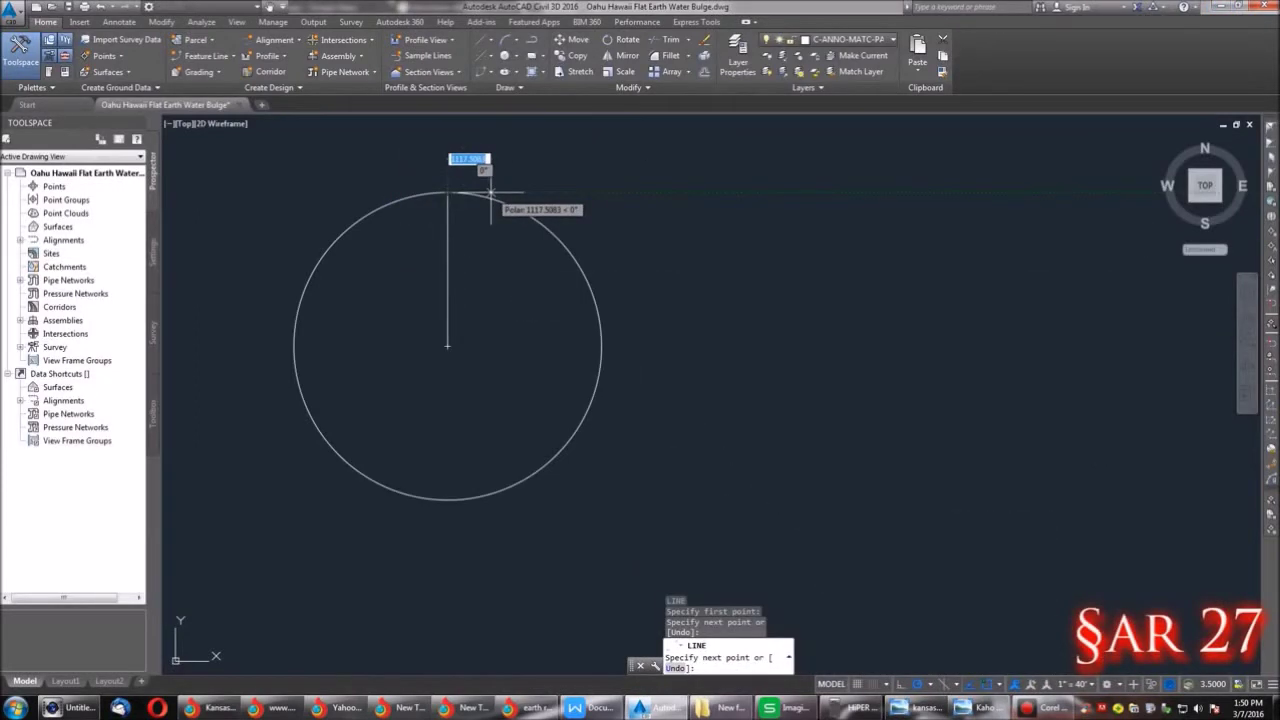
scroll(490, 190, "up", 10)
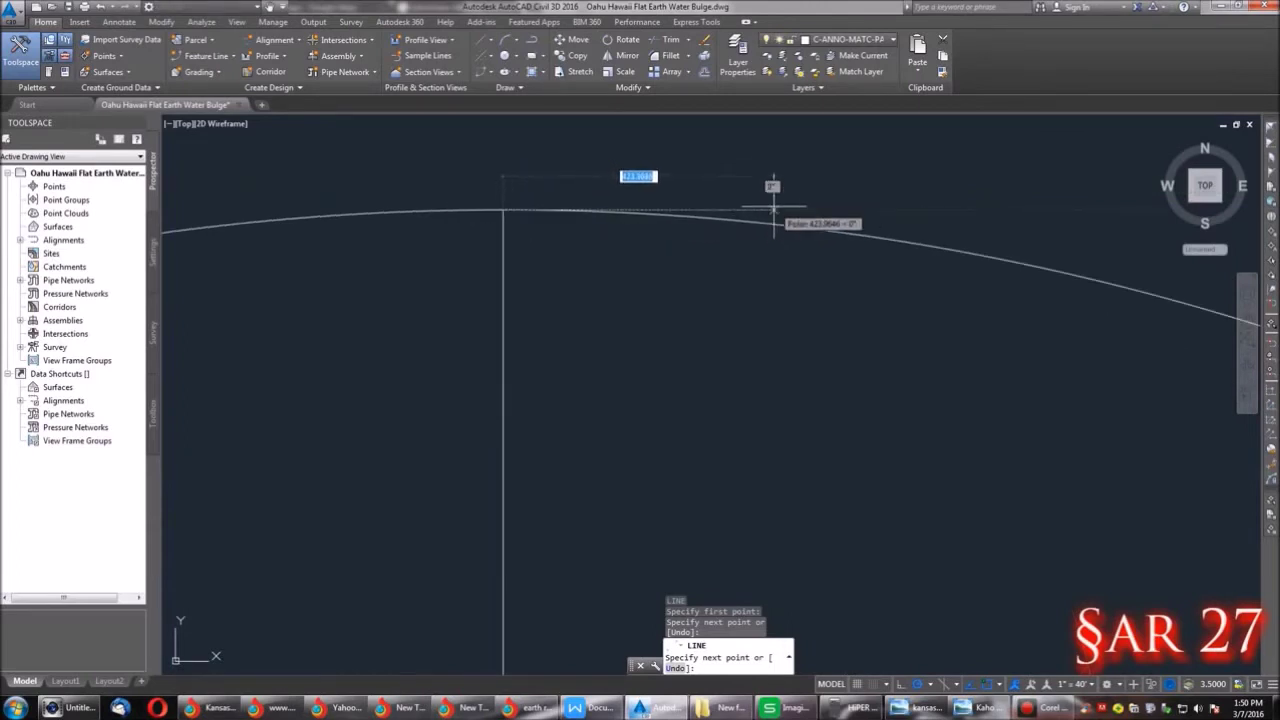
type("46")
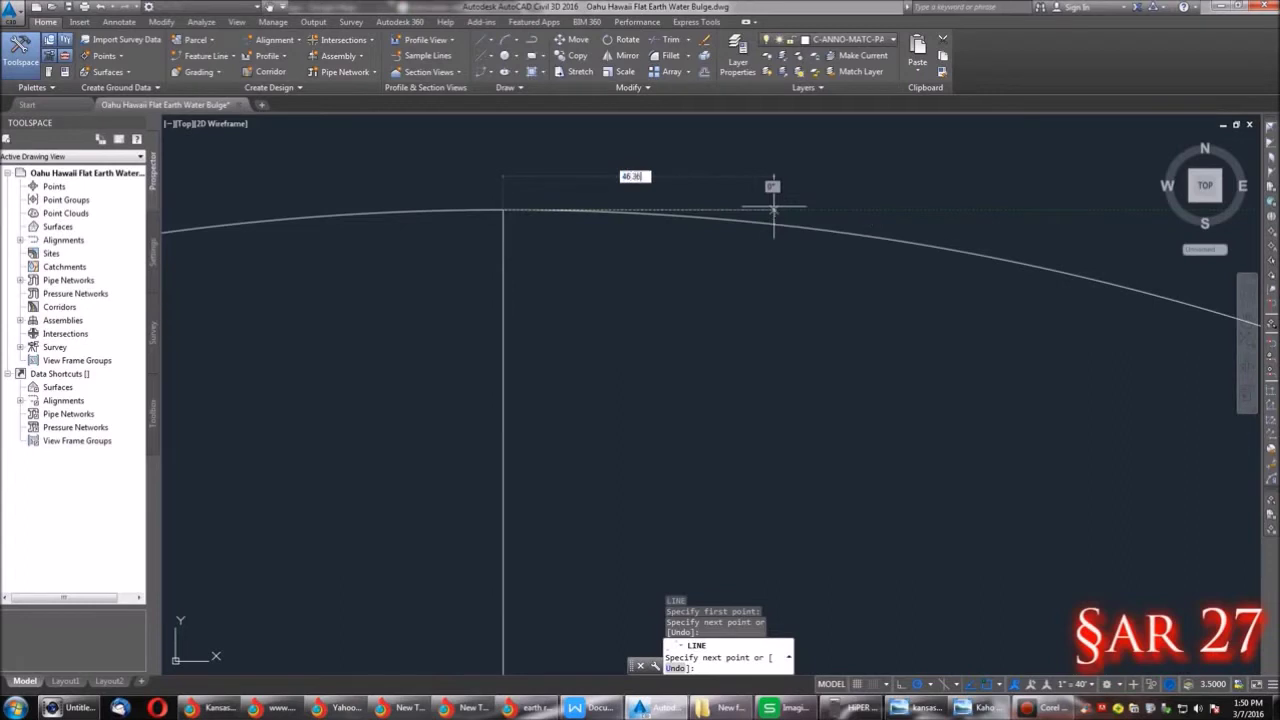
key("Return")
Continue from the tangent line's end with a vertical segment down to the circle's arc and end the line.
scroll(524, 210, "up", 4)
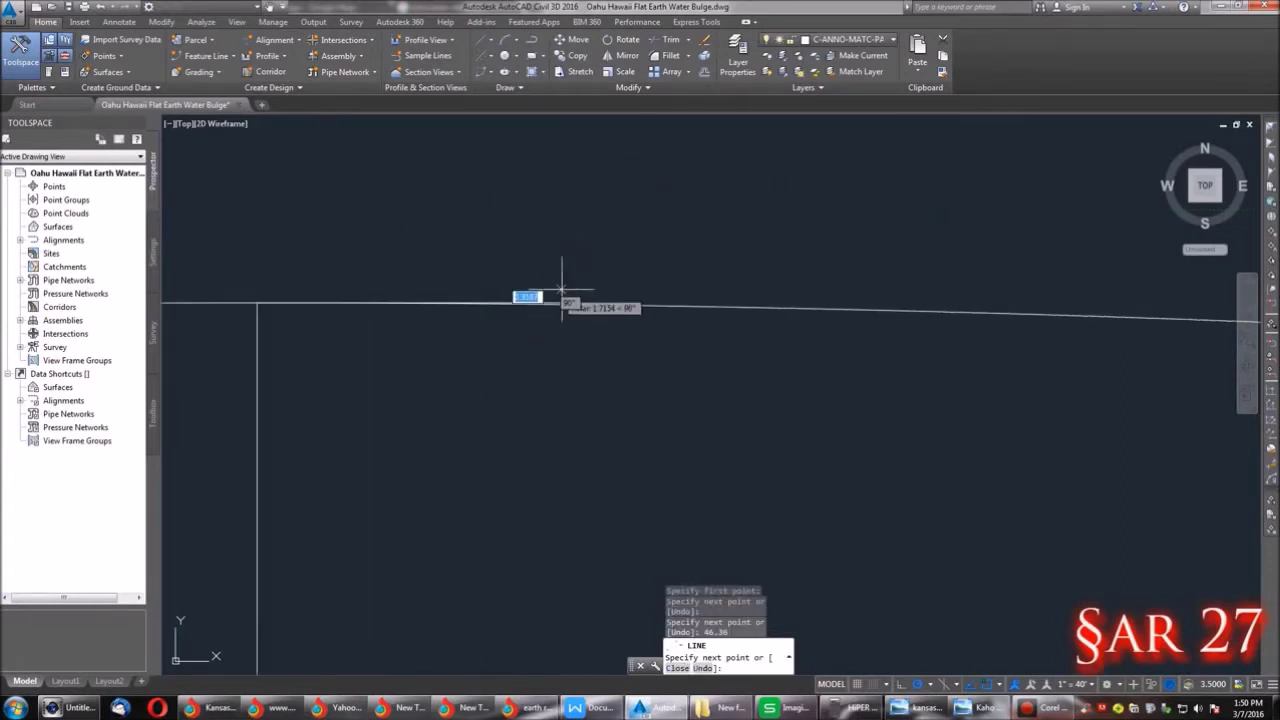
scroll(560, 290, "up", 3)
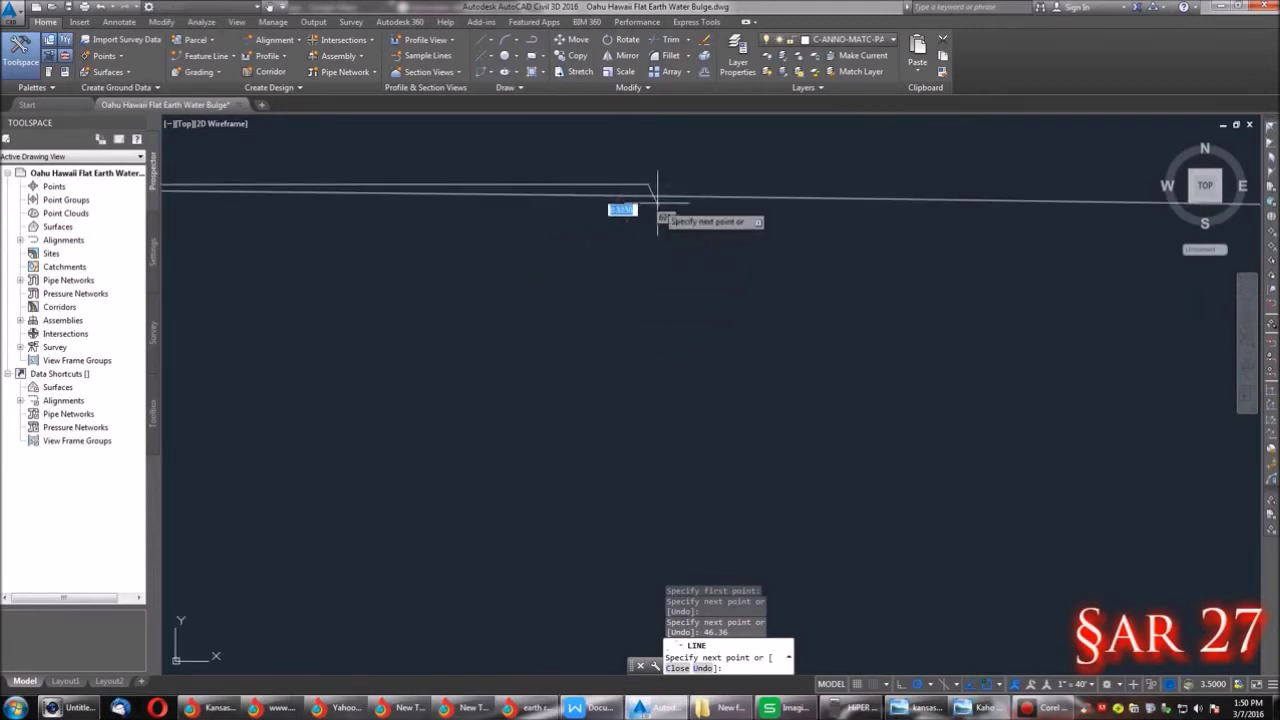
left_click(647, 196)
key("Escape")
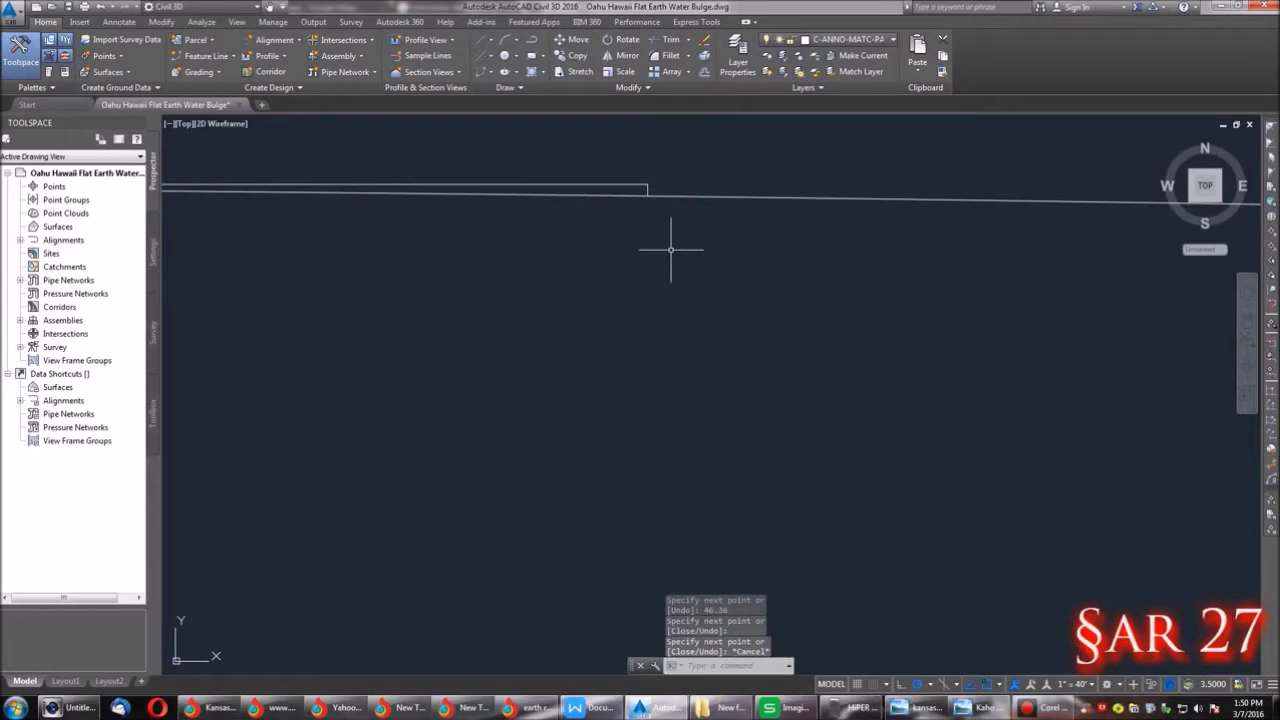
Add a vertical linear dimension to the short drop segment between the tangent line's end and the circle's arc.
type("DIML")
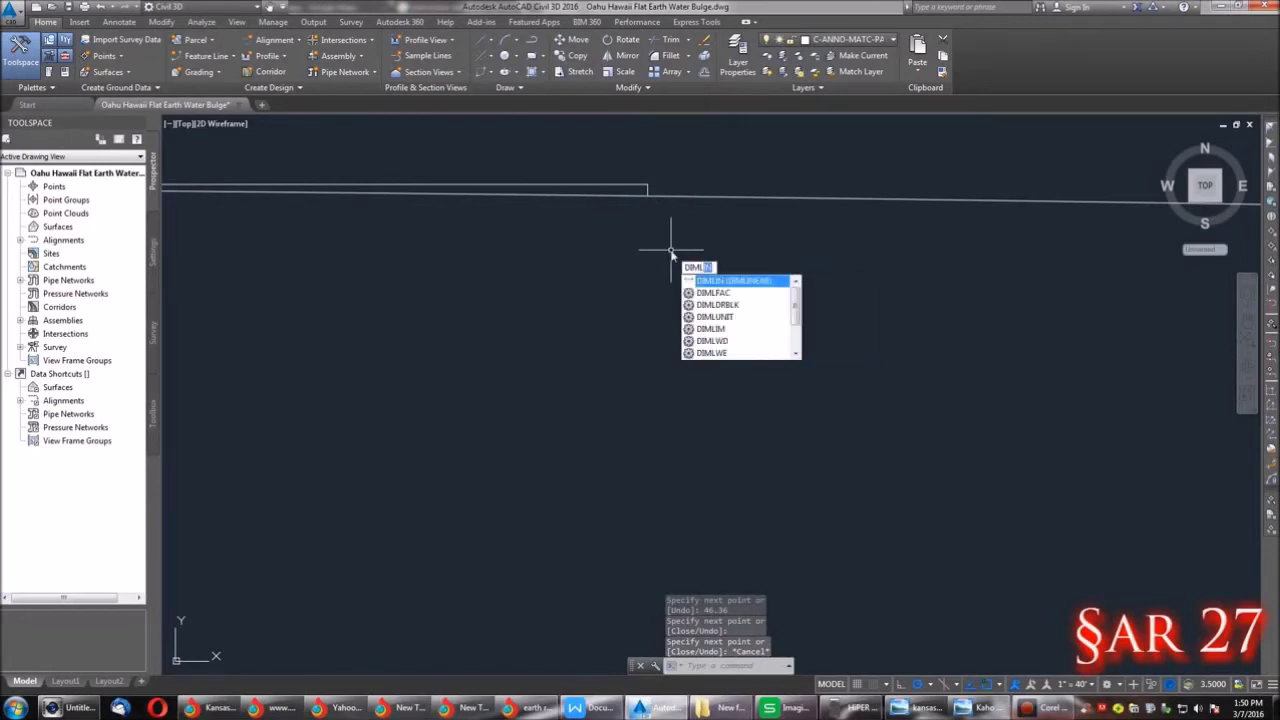
key("Return")
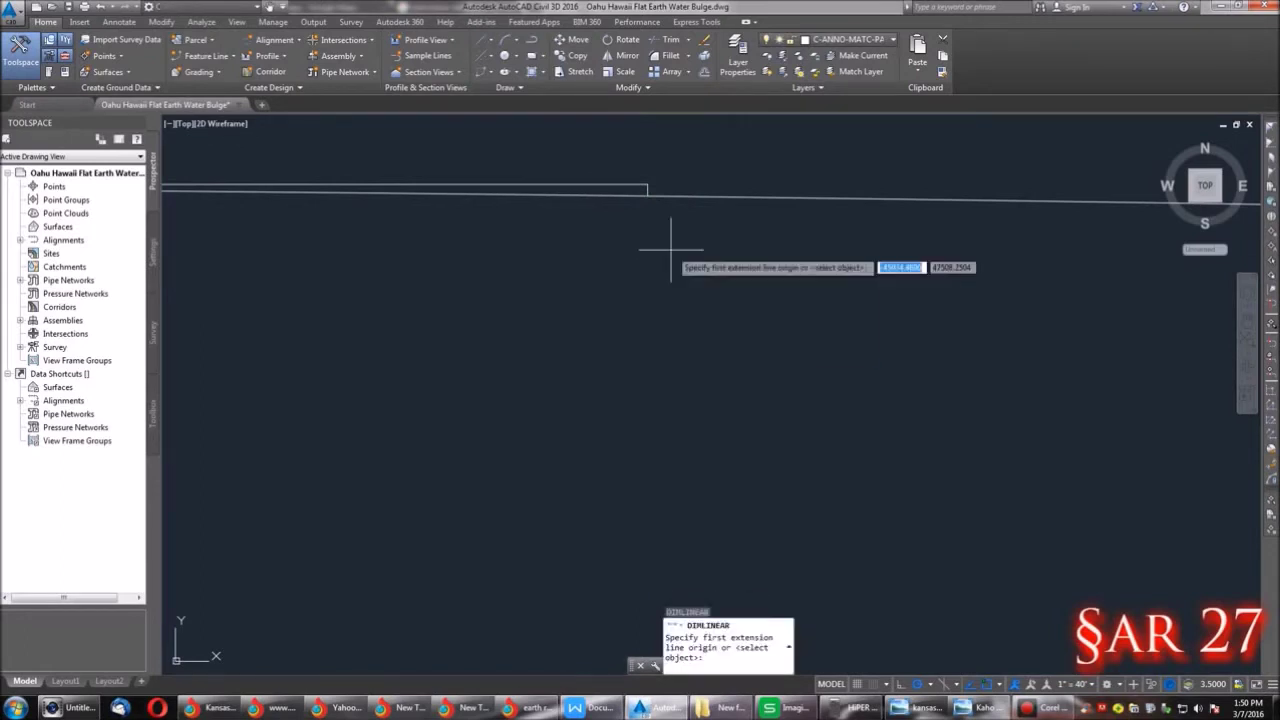
left_click(647, 196)
left_click(650, 186)
left_click(649, 200)
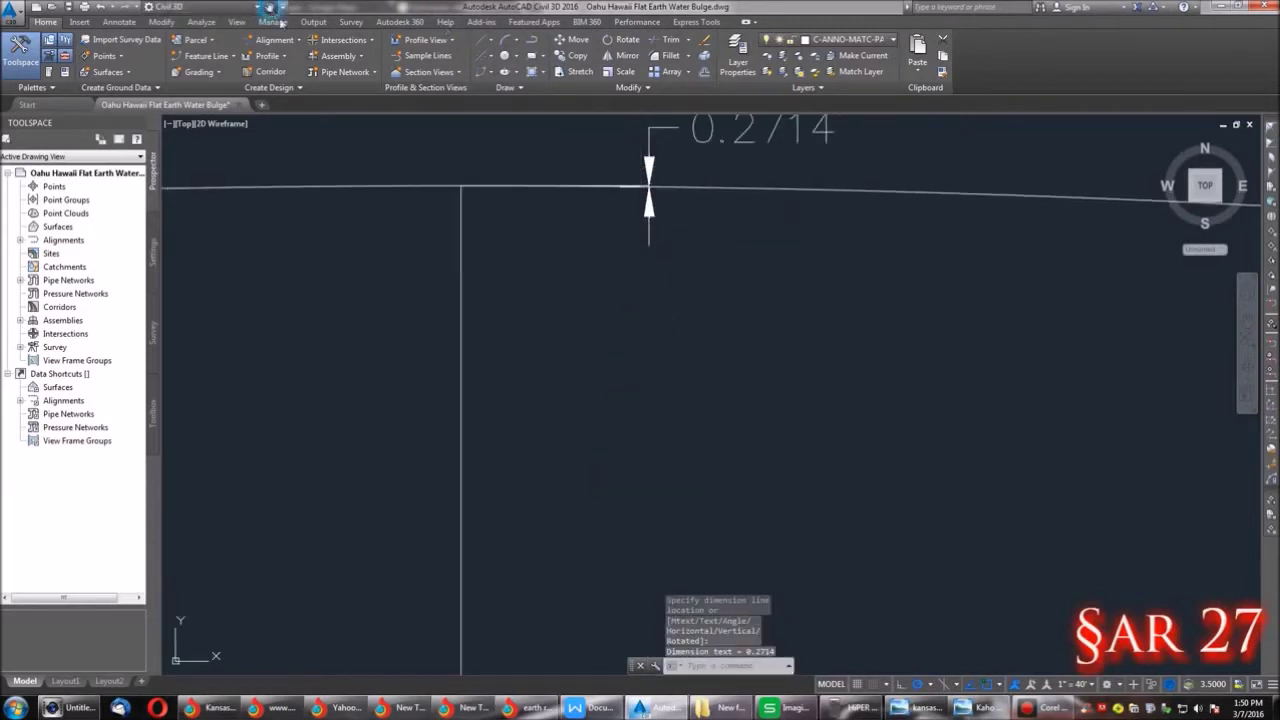
left_click(269, 7)
mouse_move(556, 275)
left_mouse_down()
mouse_move(471, 374)
mouse_move(490, 380)
left_mouse_up()
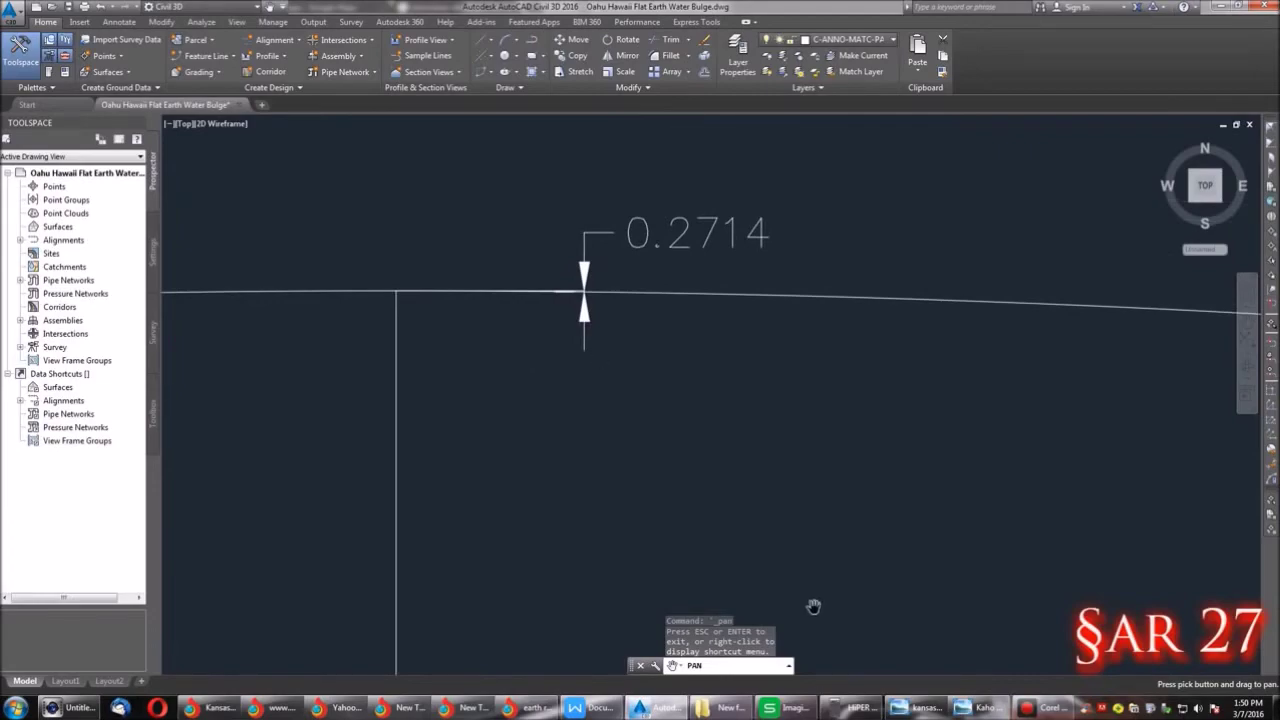
Switch to Spreadsheets, check the drop values in the 46.36-mile row, and return to AutoCAD Civil 3D.
left_click(795, 708)
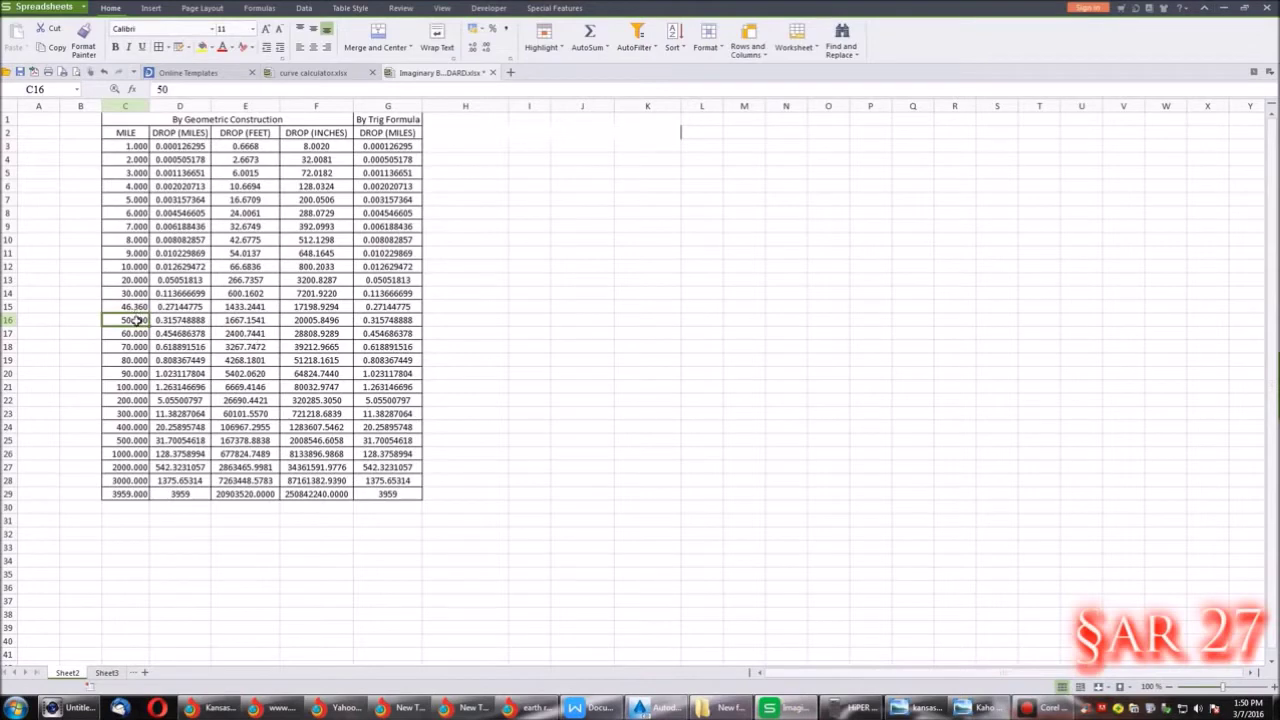
left_click(140, 307)
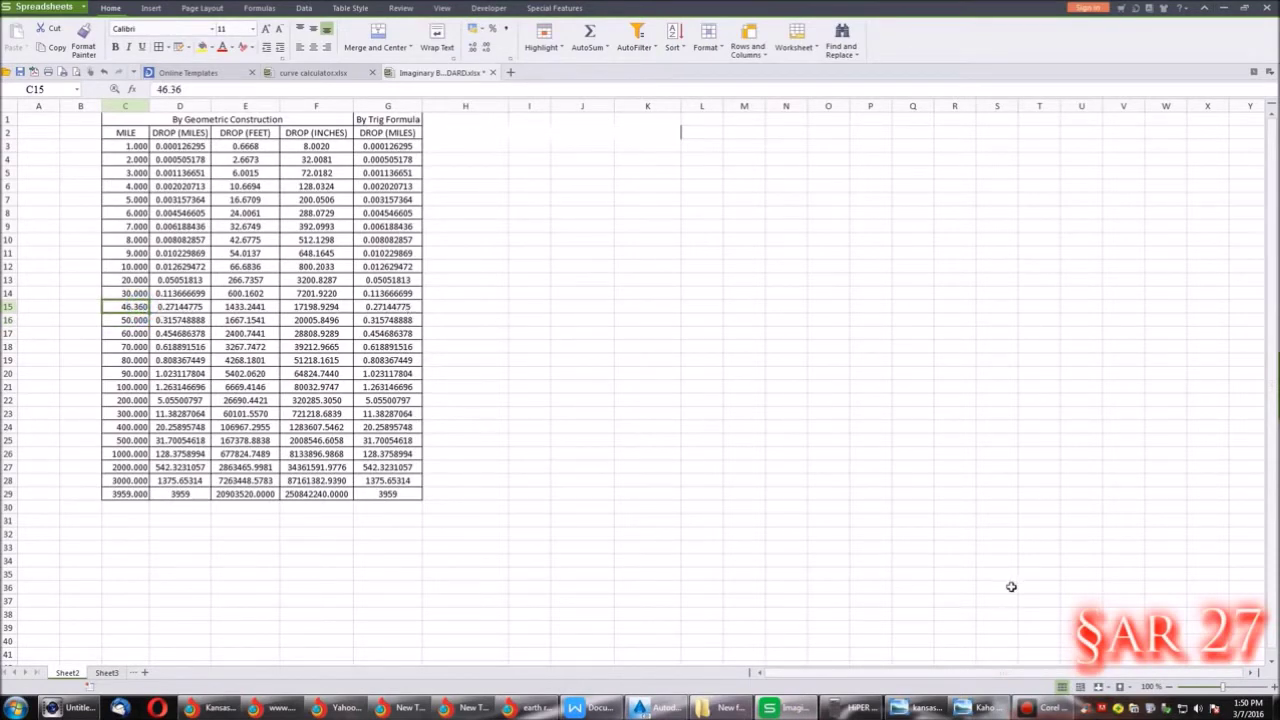
left_click(658, 712)
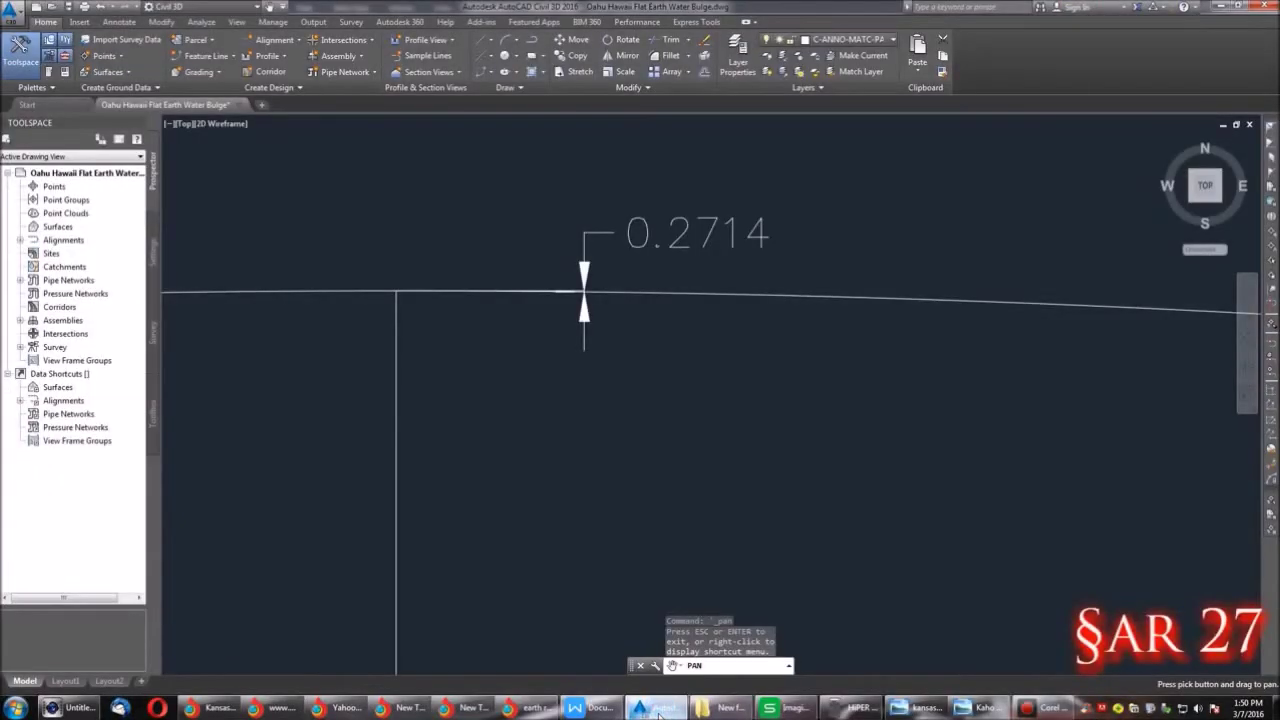
left_click(658, 712)
left_click(658, 712)
Examine the dimension on the drop segment up close and delete it.
scroll(507, 258, "up", 2)
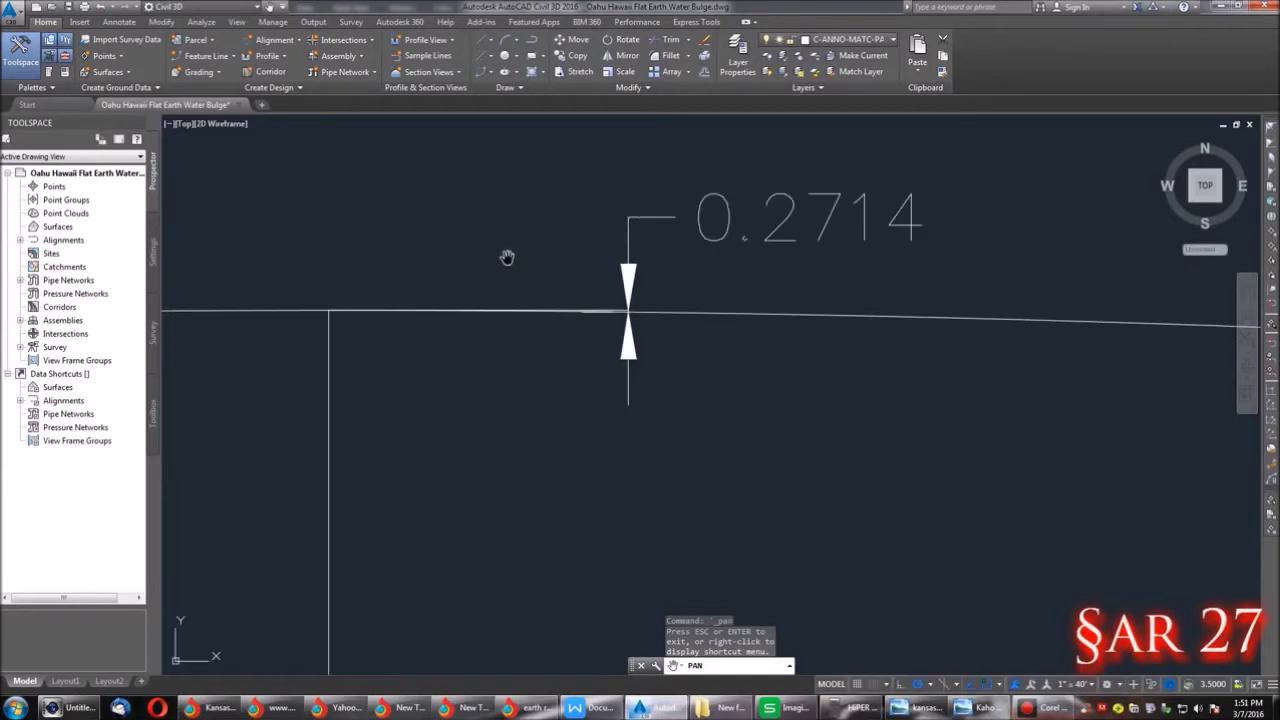
scroll(514, 282, "up", 4)
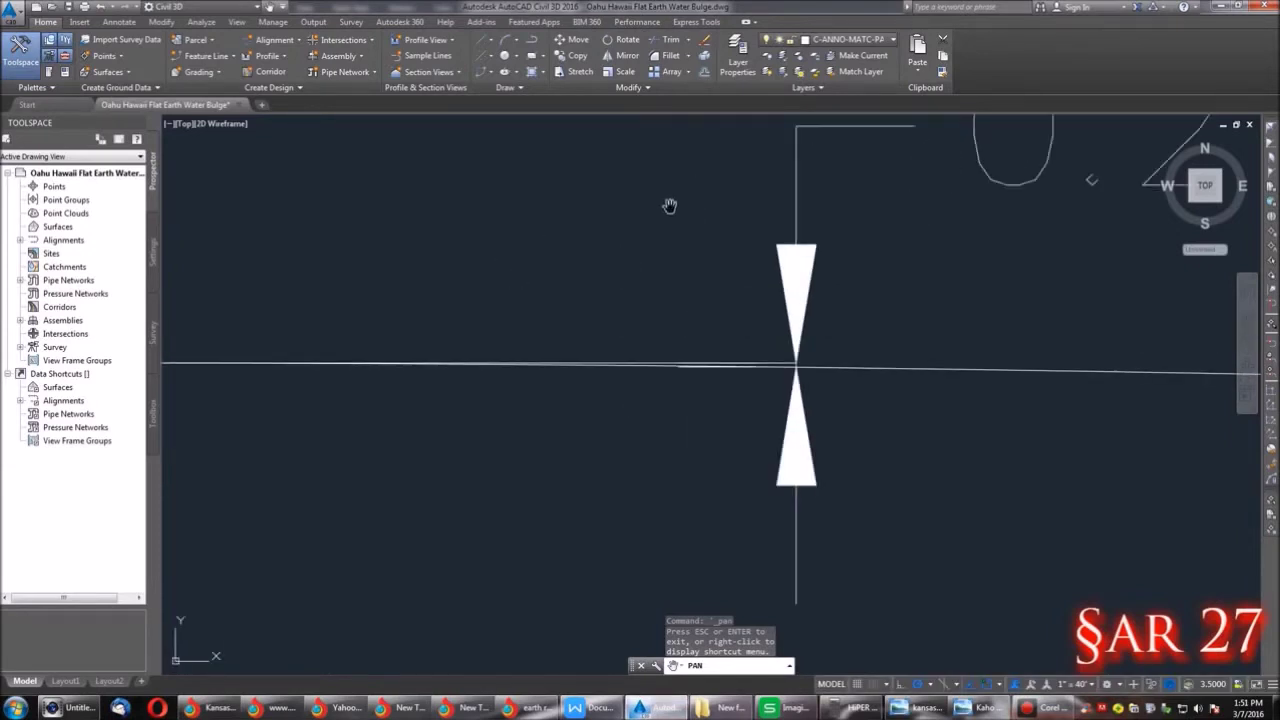
scroll(724, 218, "down", 6)
key("Escape")
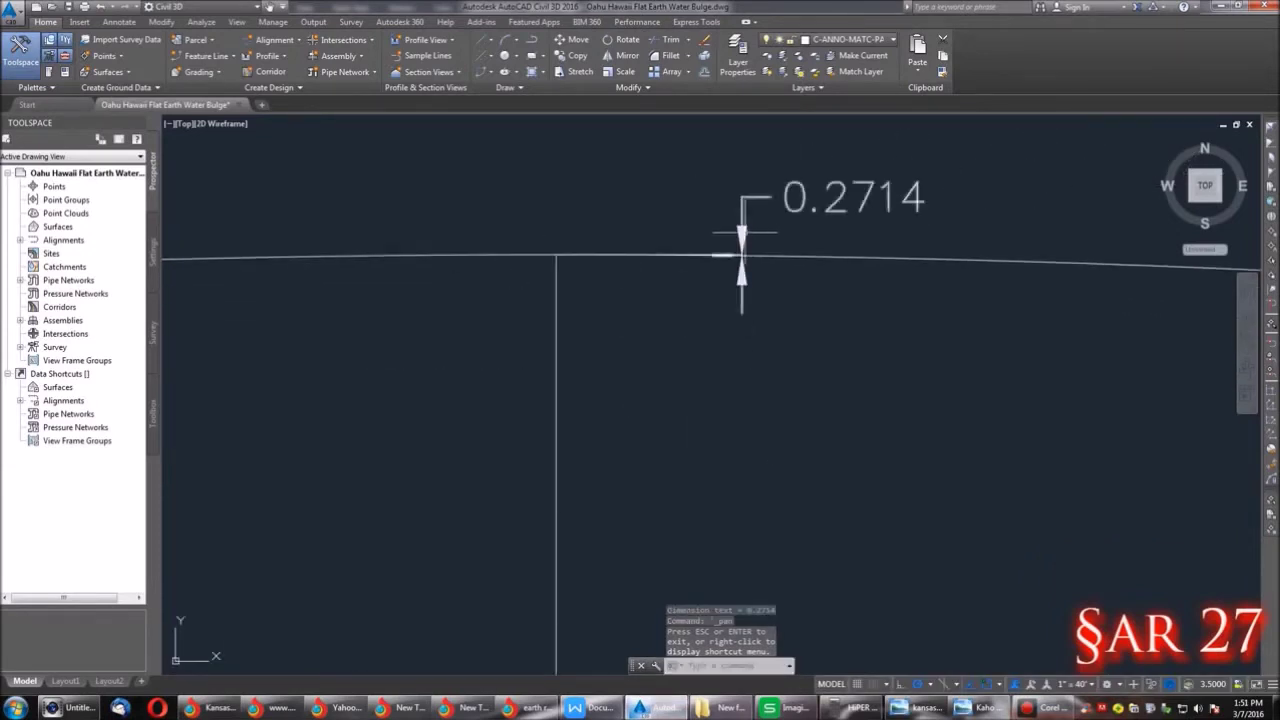
left_click(742, 232)
key("Delete")
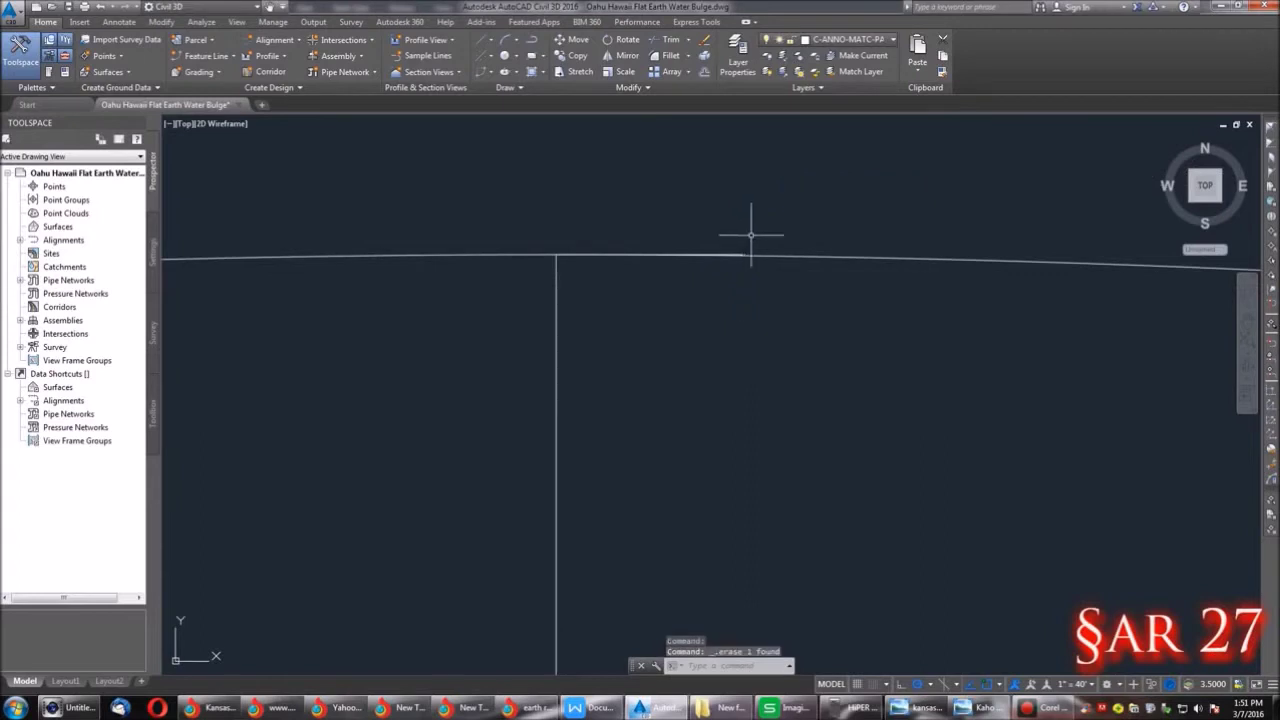
scroll(751, 235, "up", 4)
scroll(434, 251, "up", 2)
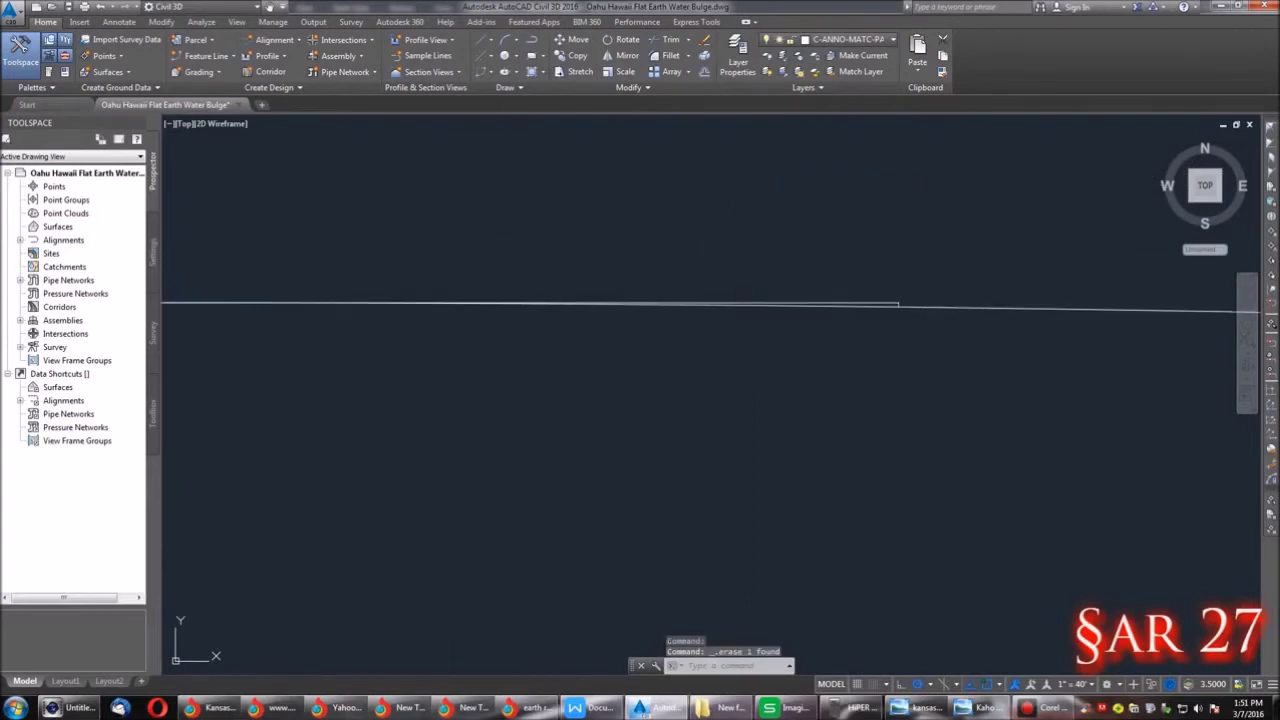
key("Escape")
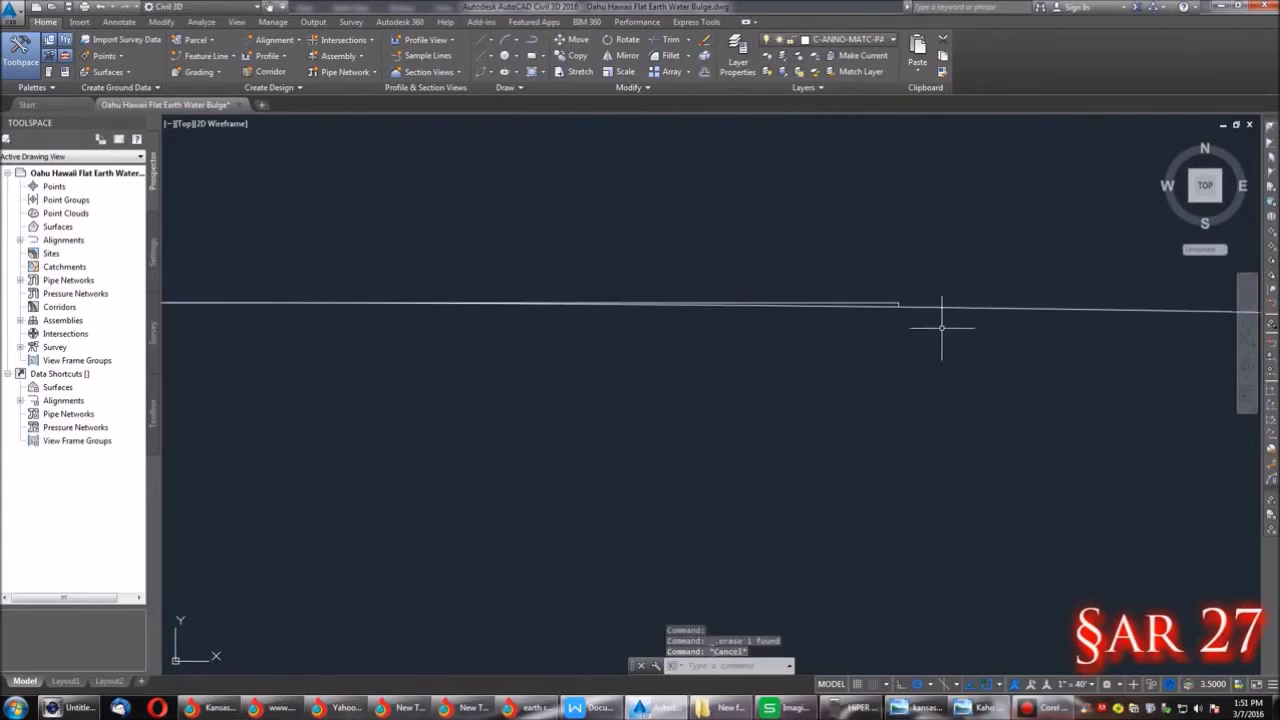
Consult the Kaho olawa hawaii picture for the island's elevation and distance, and return to the drop segment in the drawing.
left_click(976, 711)
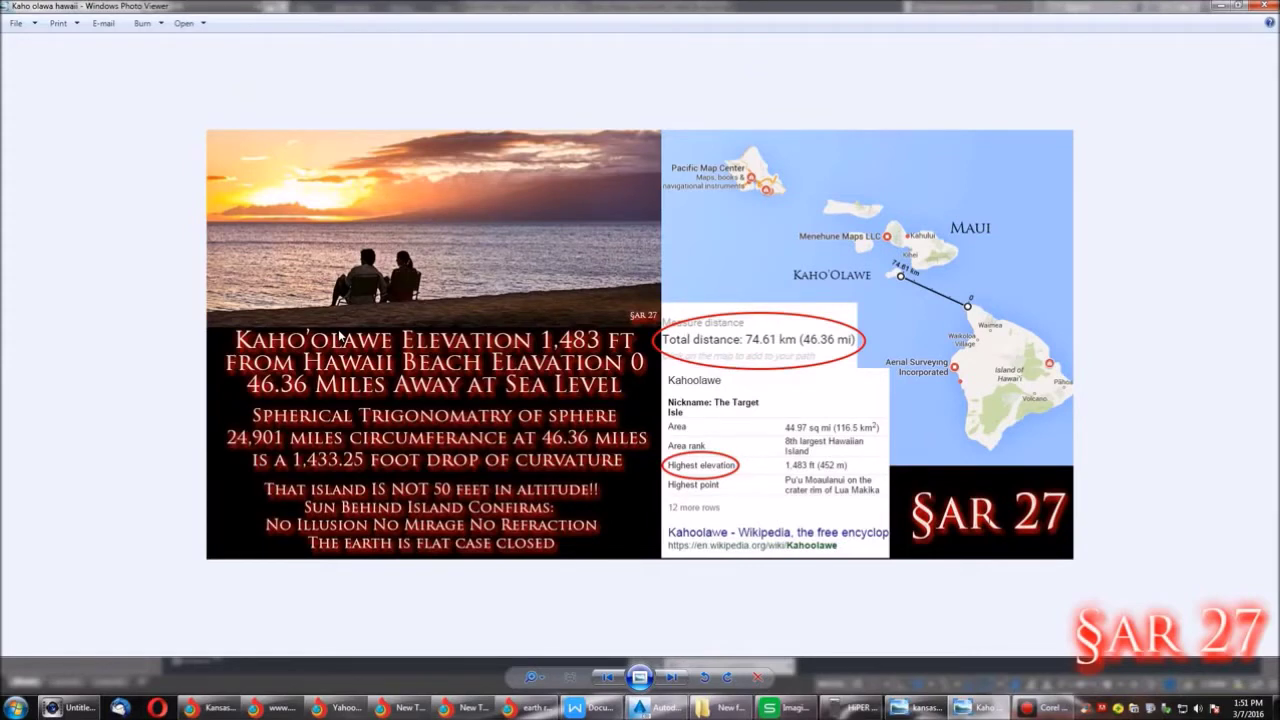
left_click(1219, 8)
scroll(924, 292, "up", 3)
key("Escape")
key("Escape")
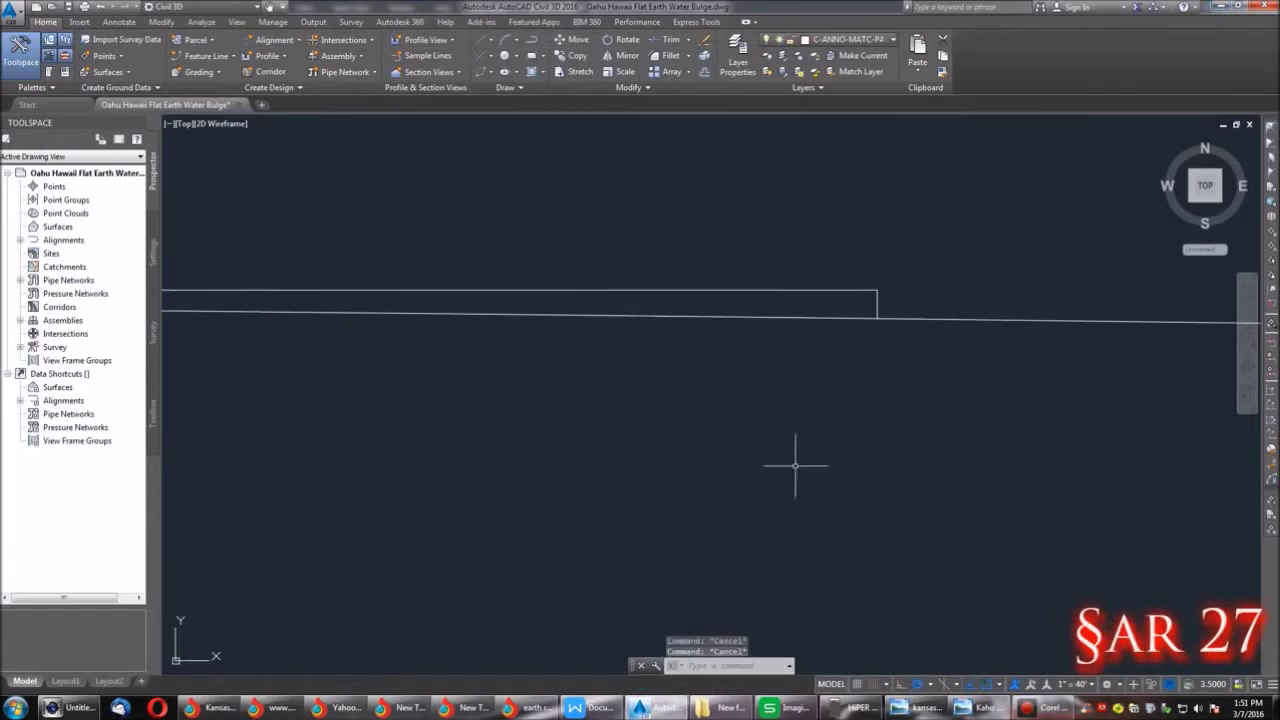
Recheck the elevation in the Kaho olawa hawaii picture and convert 1,483 ft to miles in HiPER Calc.
left_click(855, 707)
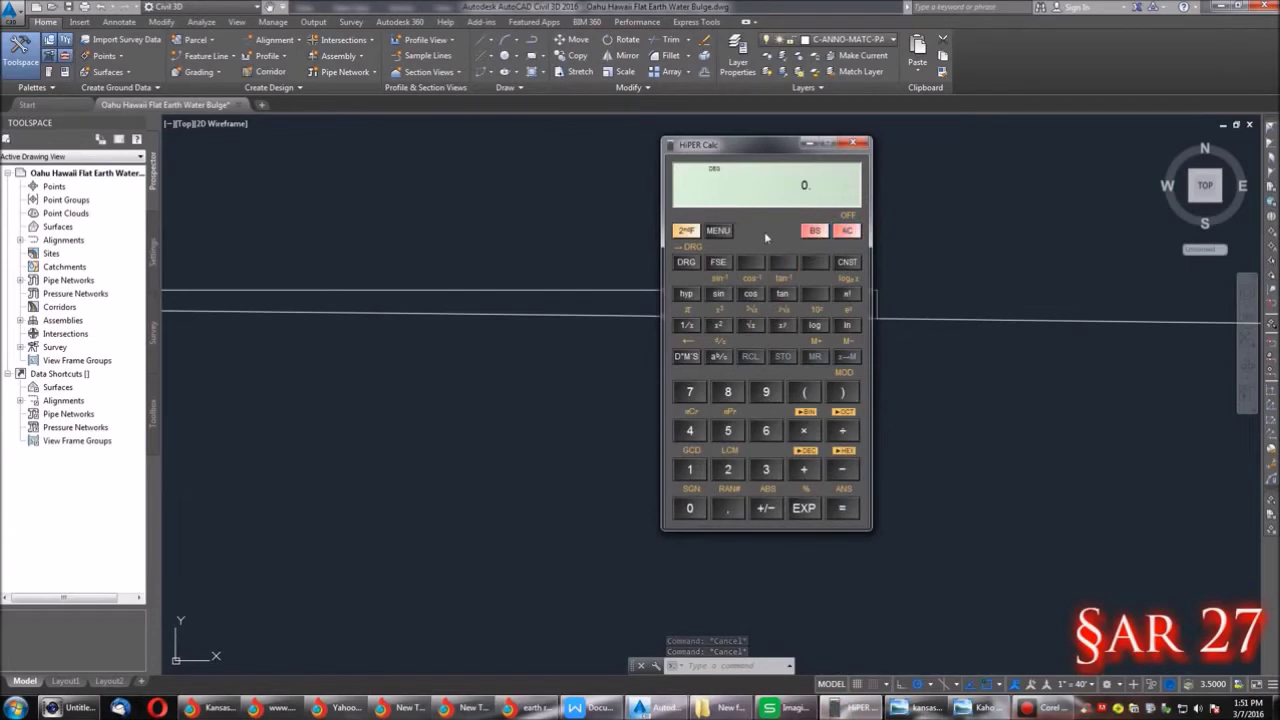
key("alt+Tab")
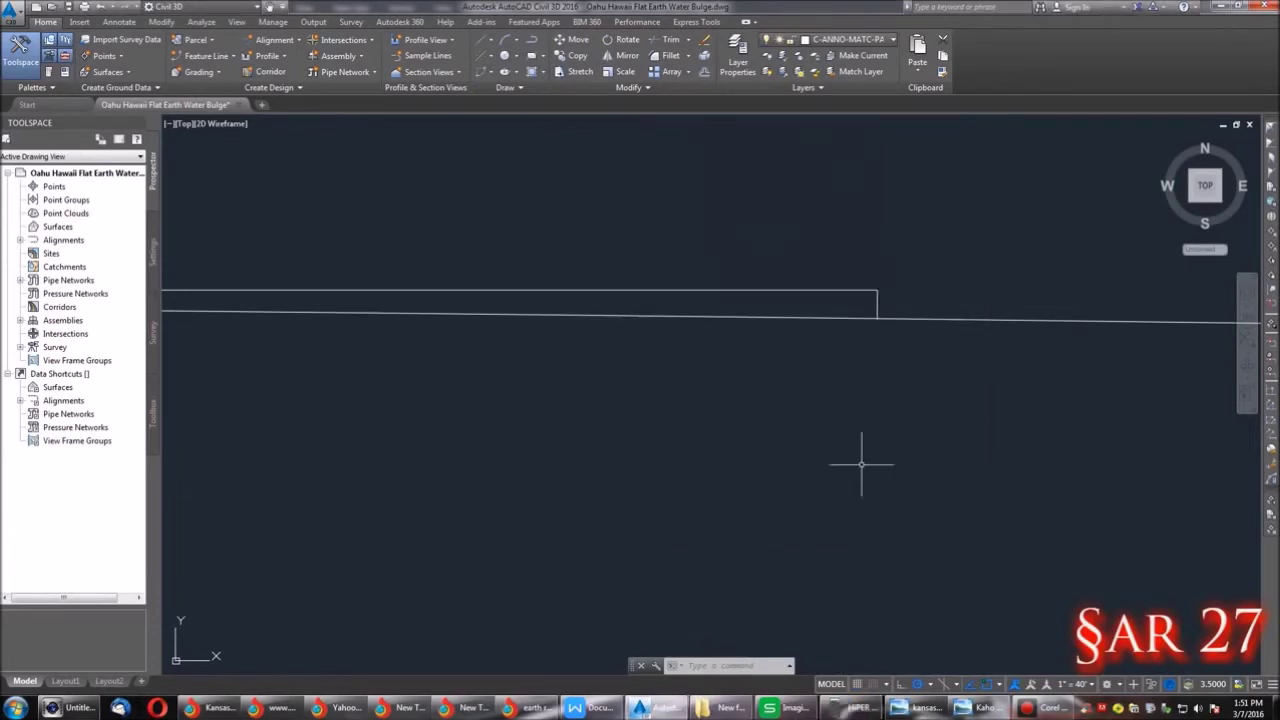
left_click(985, 707)
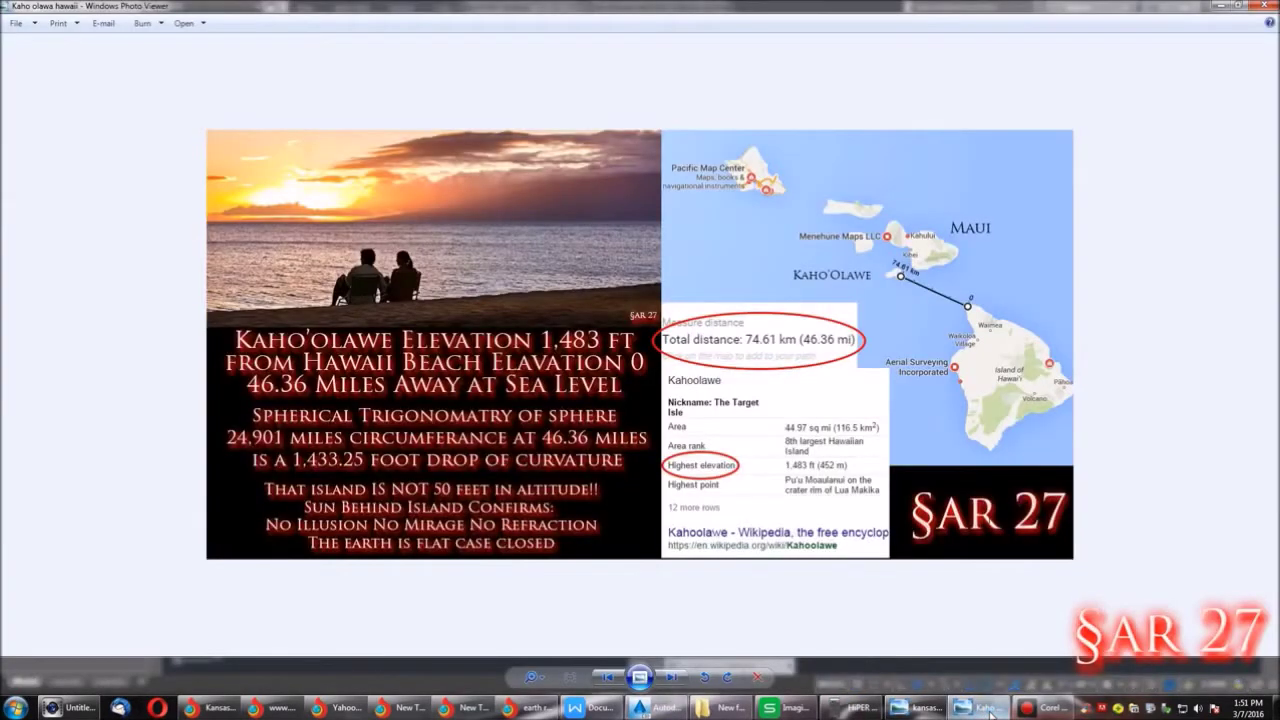
left_click(985, 707)
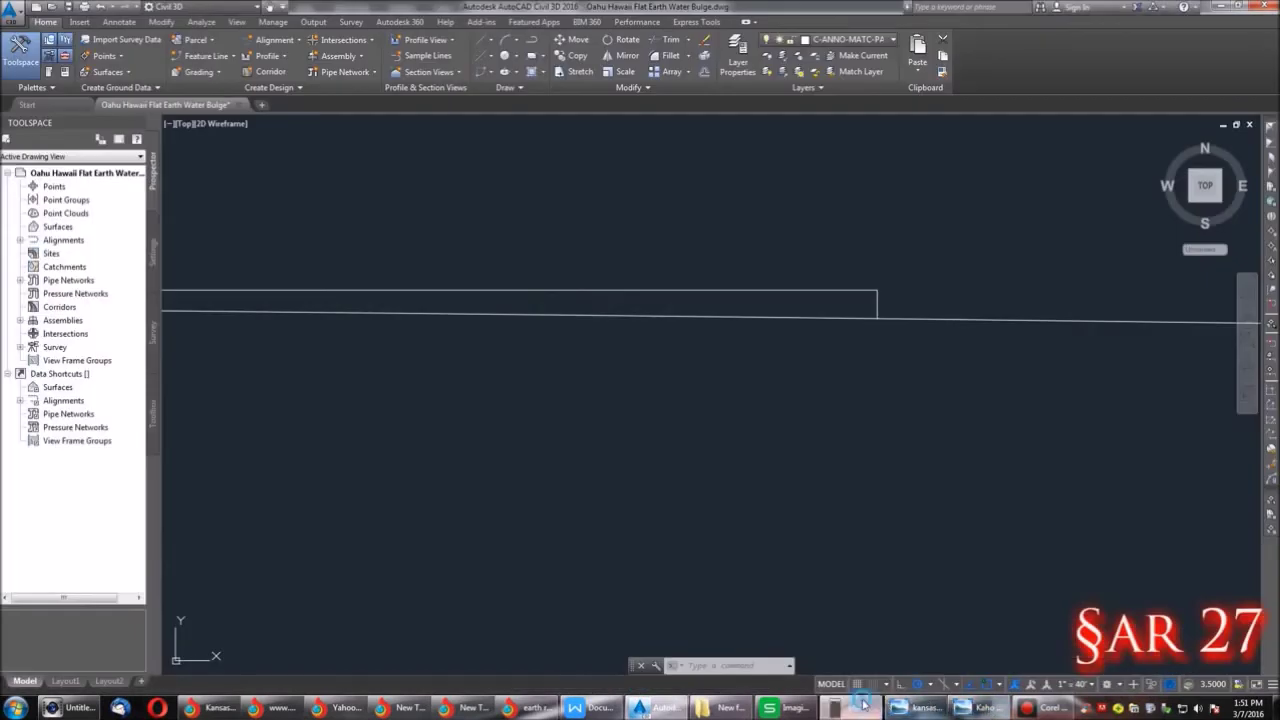
left_click(855, 707)
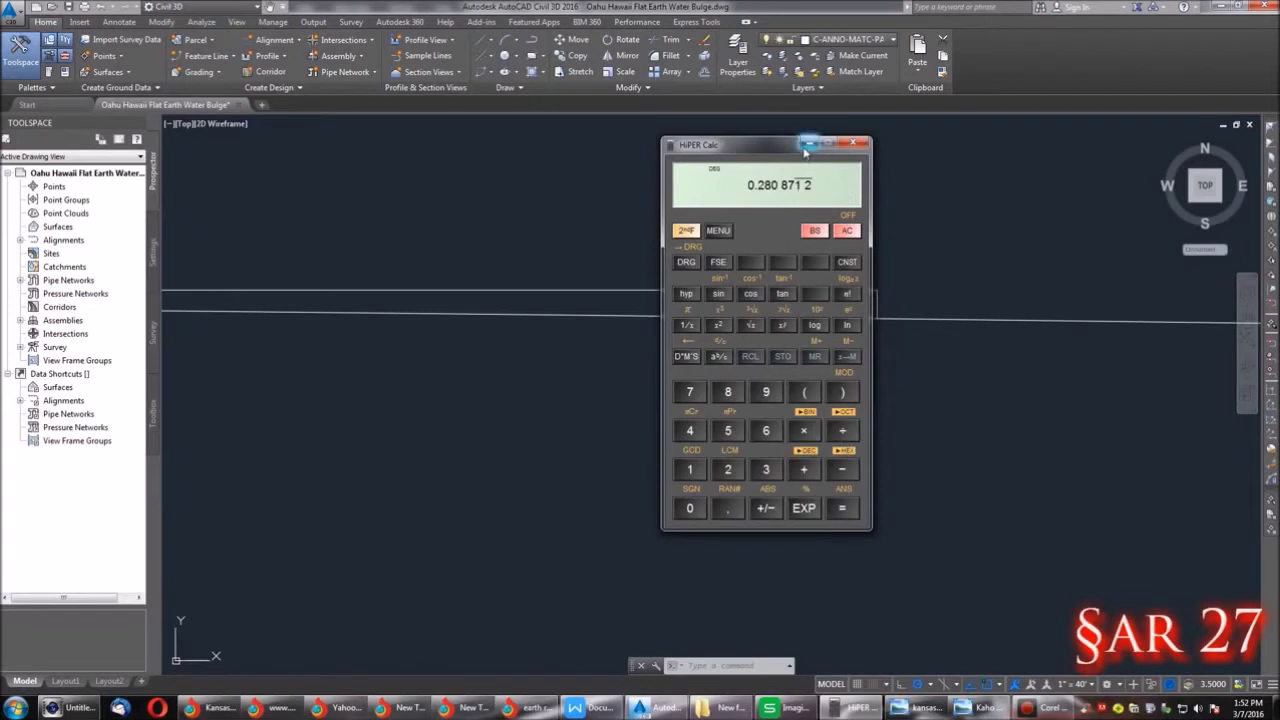
left_click(806, 145)
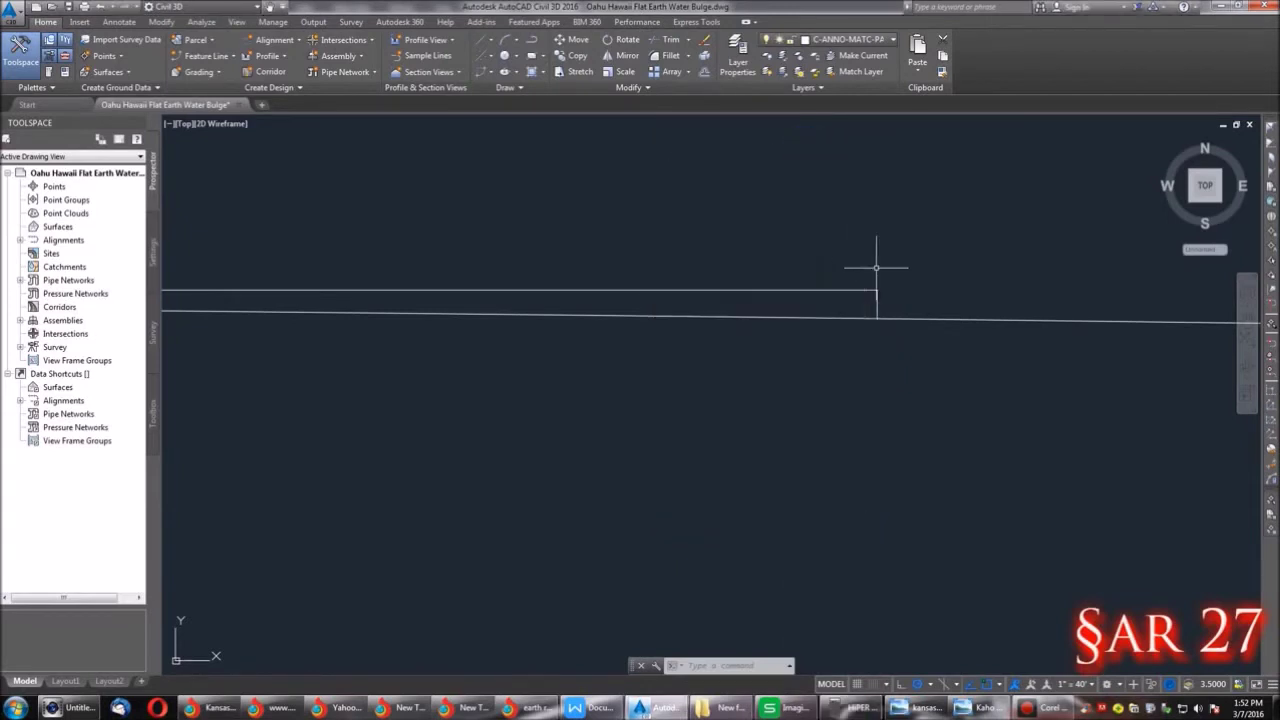
Draw a vertical line from the drop segment's lower end on the arc upward for .28087, checking the length in HiPER Calc.
key("Escape")
type("l")
key("Return")
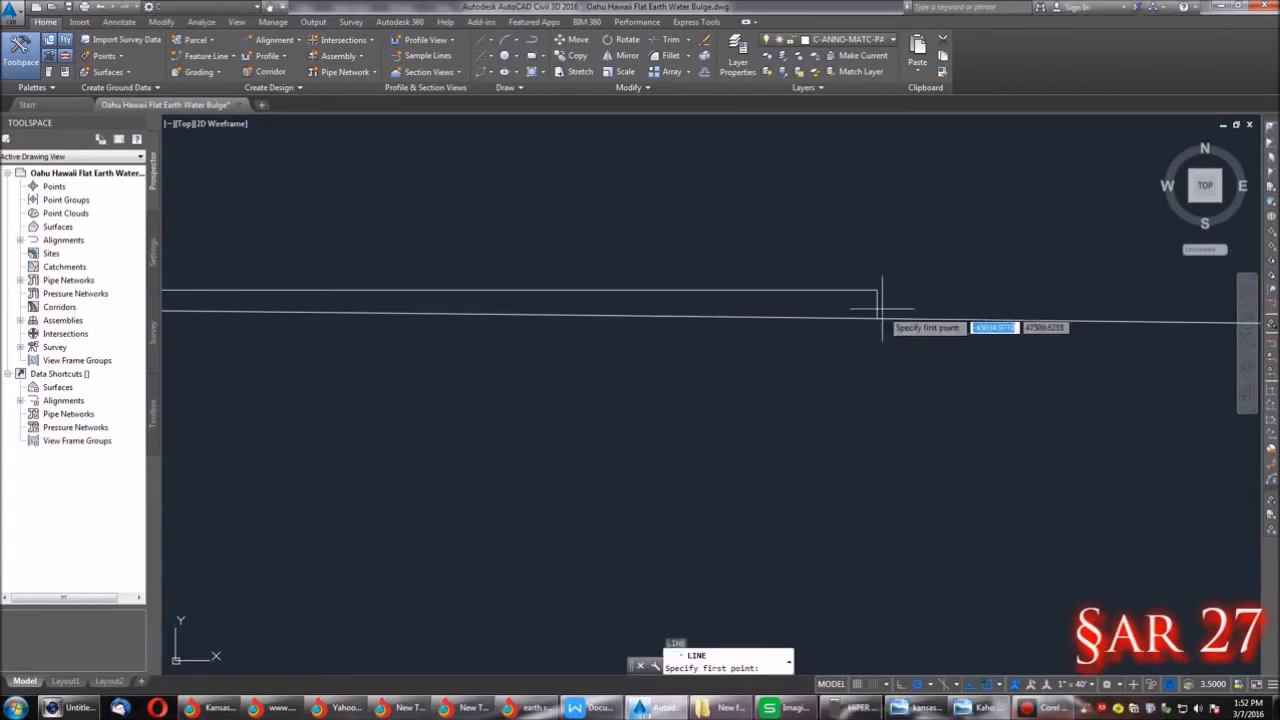
left_click(878, 318)
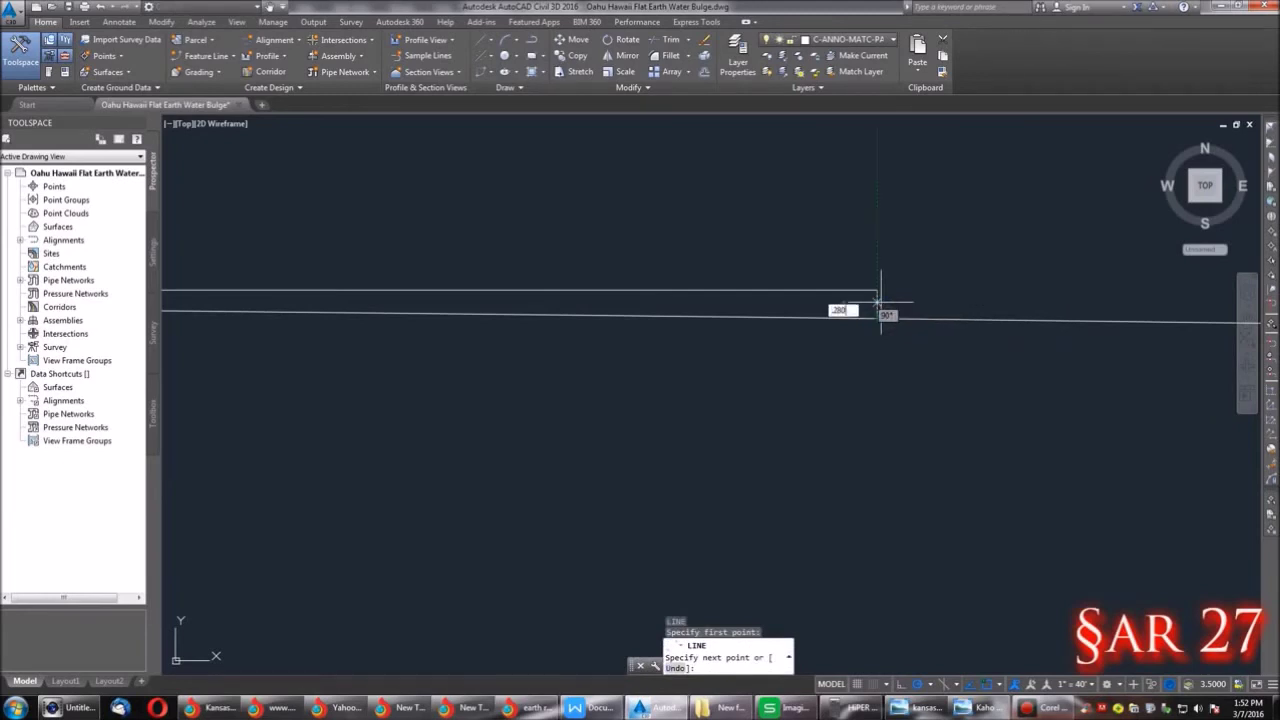
left_click(855, 707)
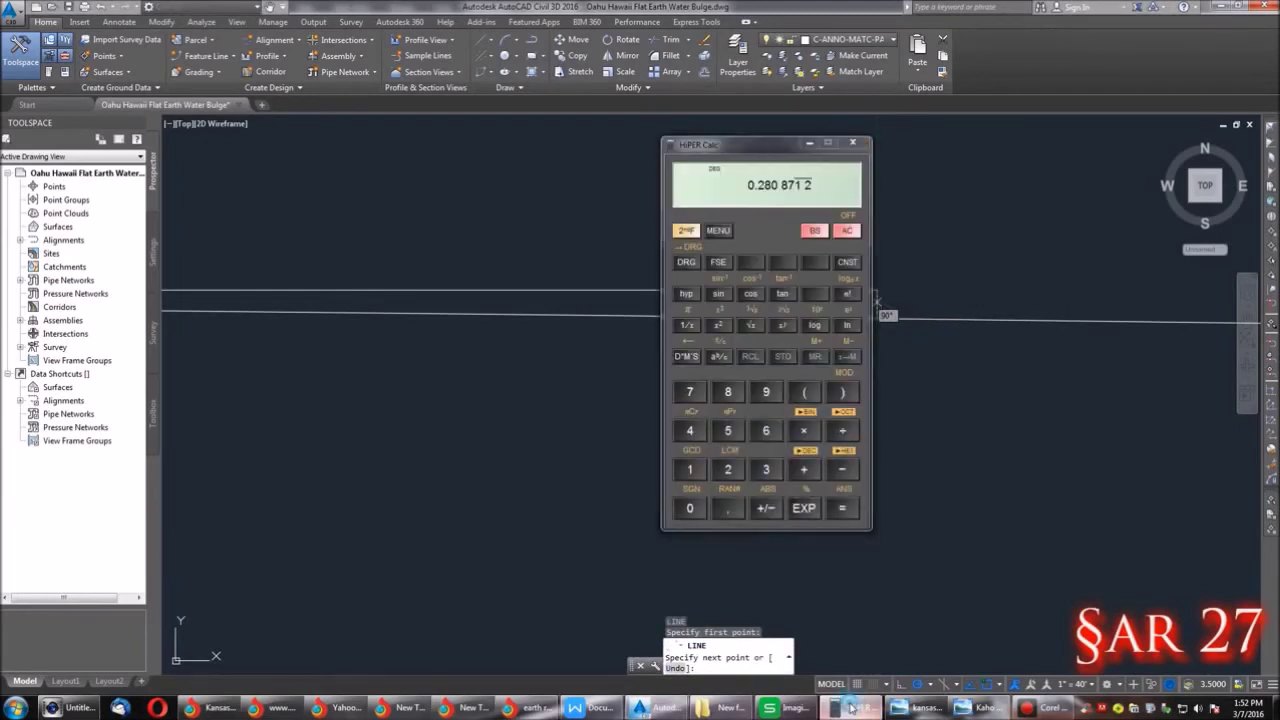
left_click(855, 707)
type(".280")
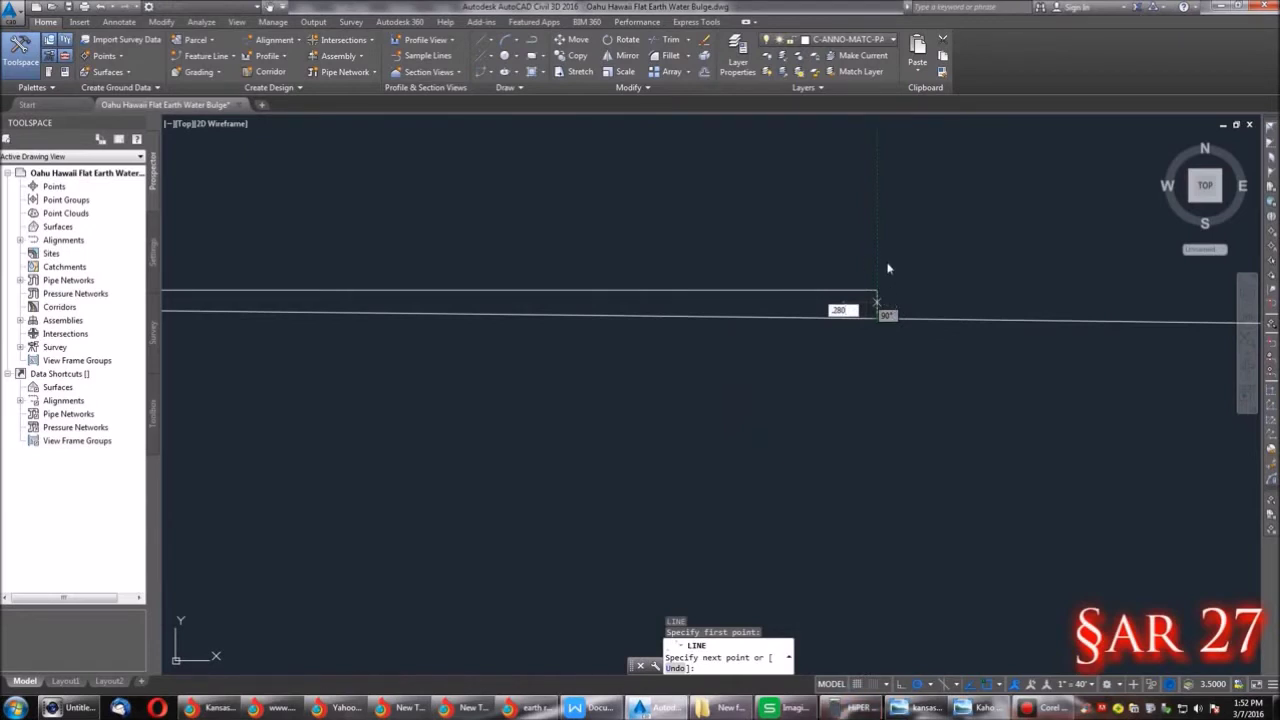
type("87")
key("Return")
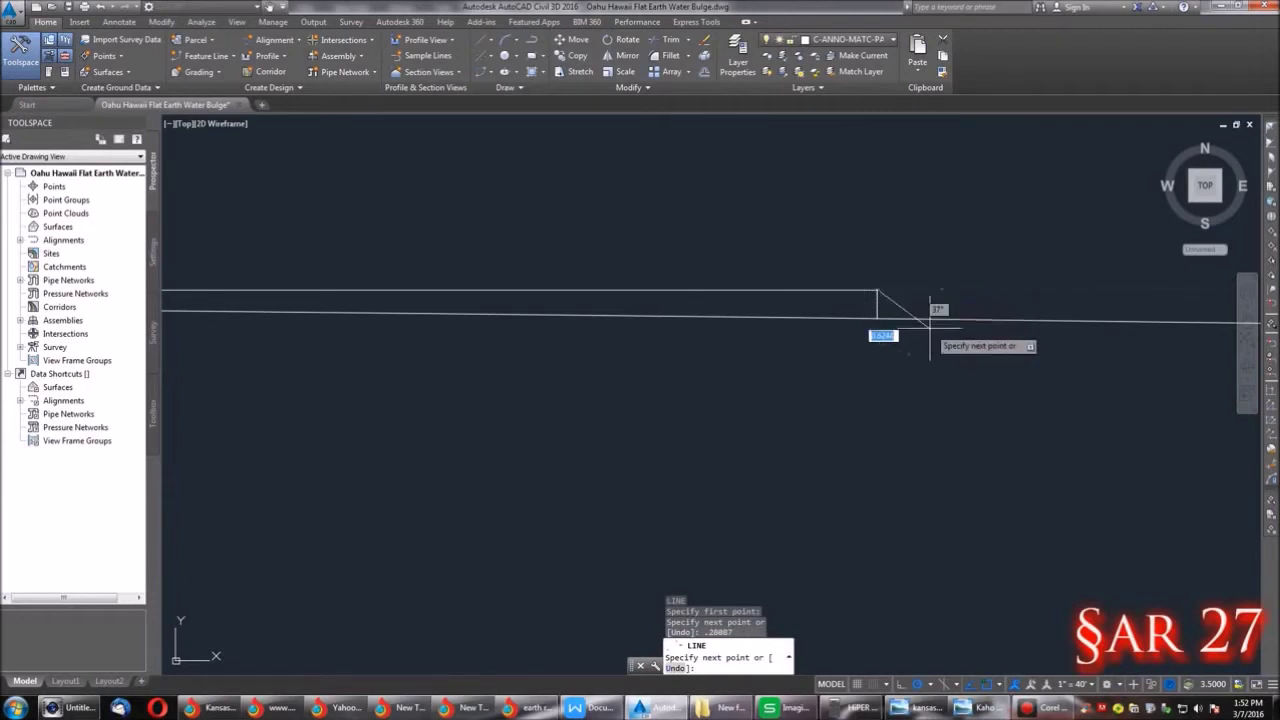
scroll(829, 286, "up", 5)
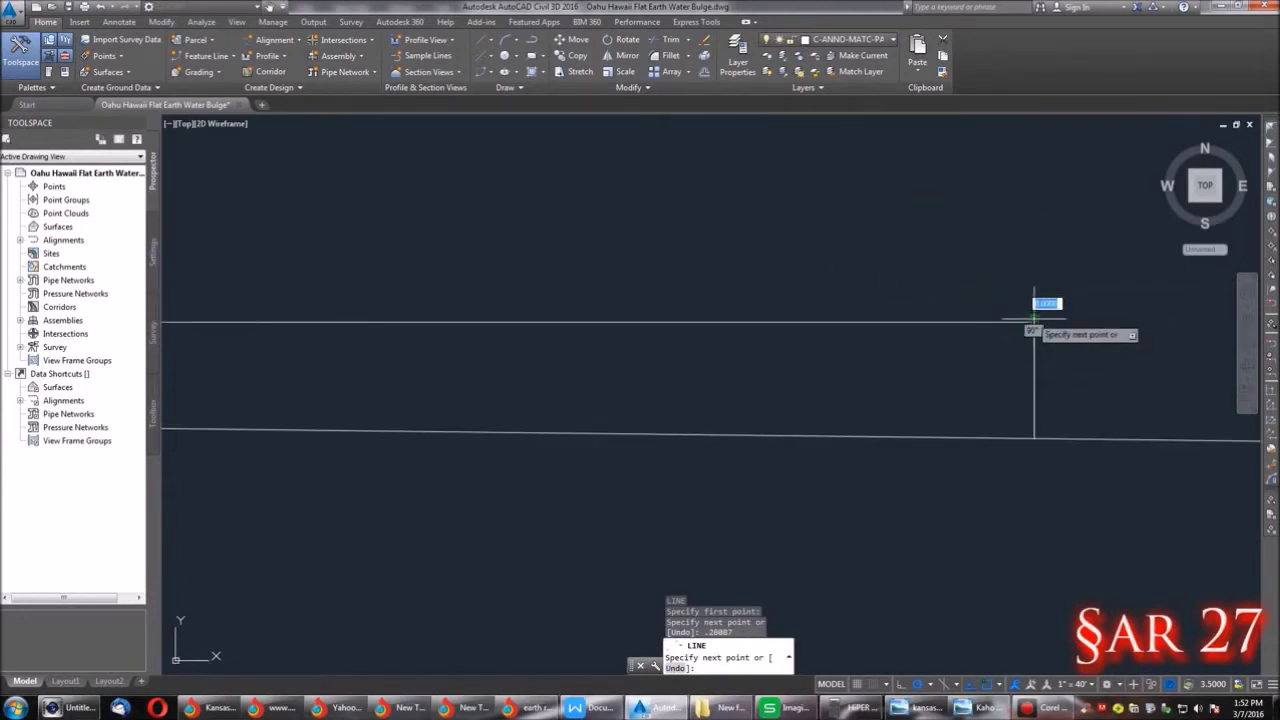
scroll(1034, 320, "up", 2)
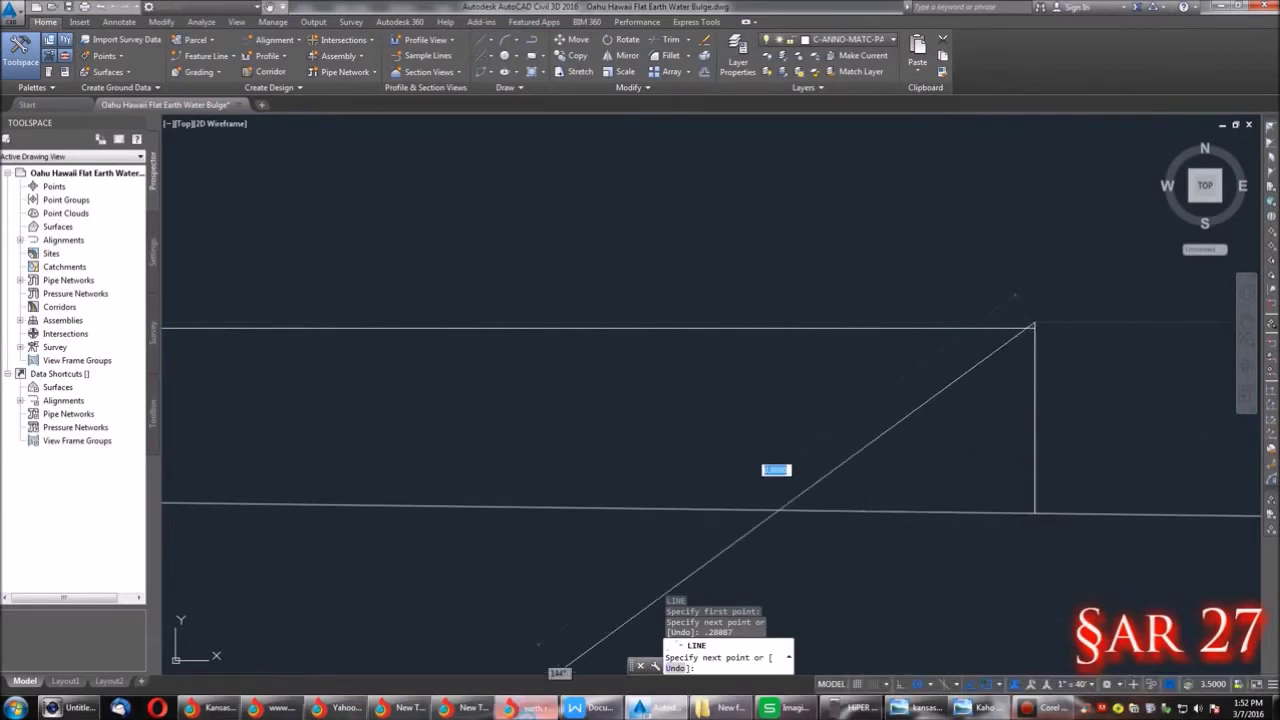
Check Kahoolawe's highest elevation in the browser's Google results, return to AutoCAD Civil 3D and end the line.
left_click(528, 708)
left_click(444, 8)
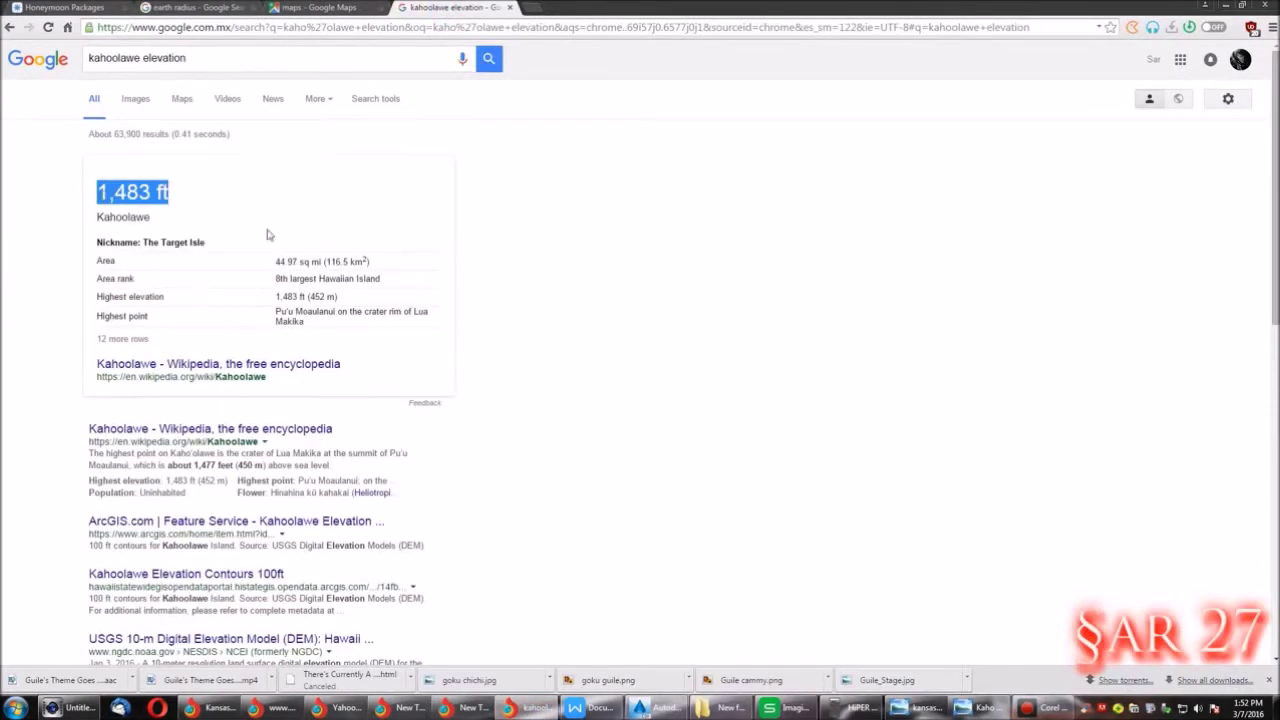
left_click(640, 707)
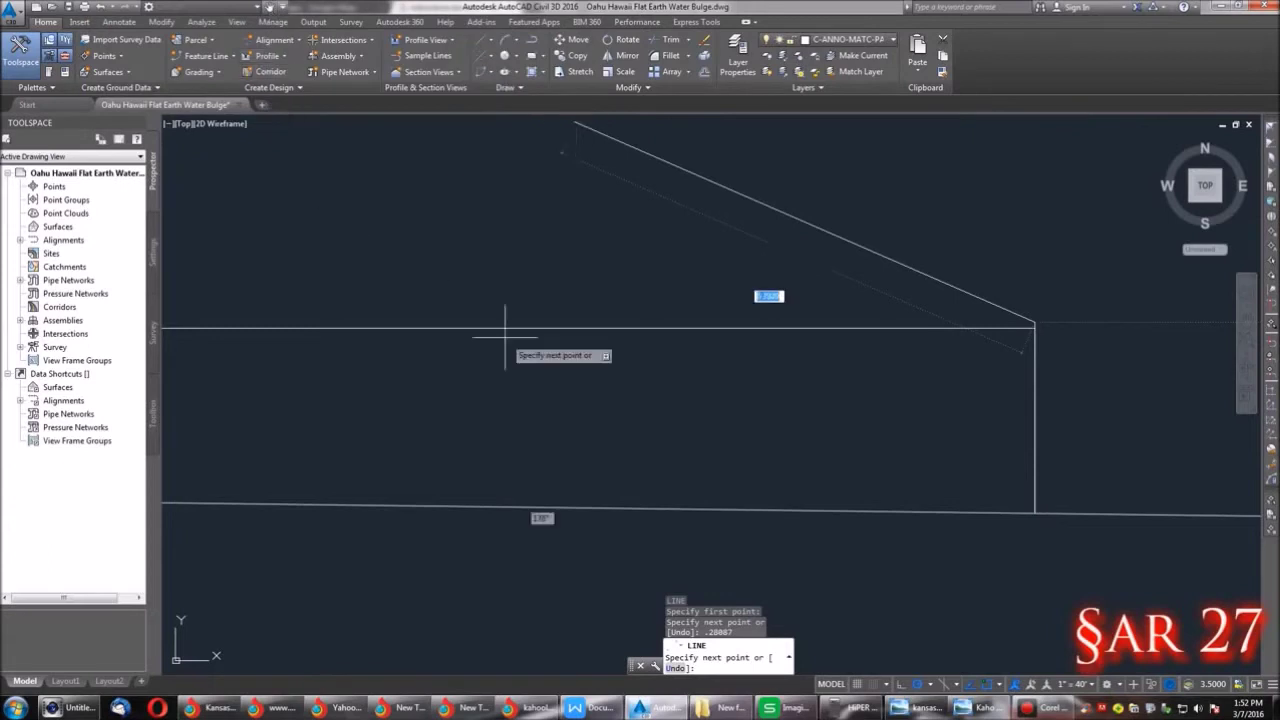
key("Escape")
Draw a vertical line .001136 long upward from the point where the radius line meets the top of the circle.
left_click(268, 6)
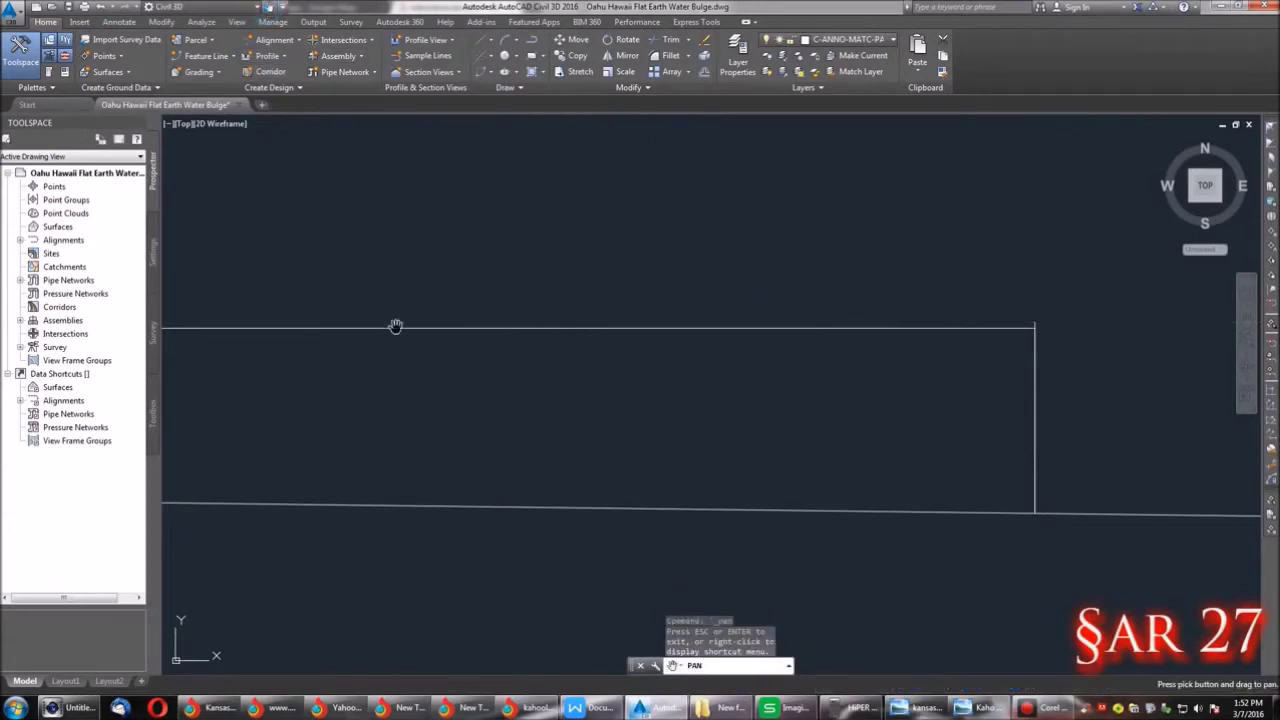
left_click_drag(394, 326, 543, 331)
scroll(510, 325, "down", 5)
left_click_drag(318, 288, 575, 336)
scroll(334, 330, "down", 4)
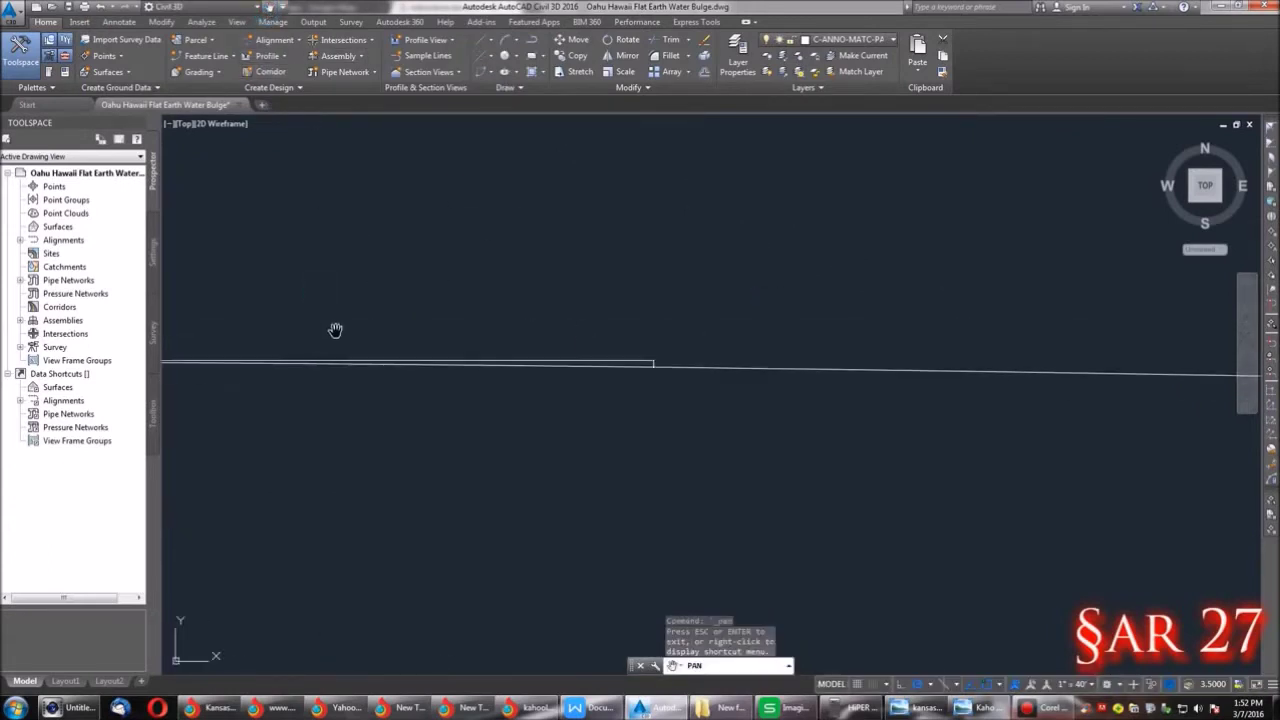
left_click_drag(243, 302, 626, 374)
left_click_drag(346, 362, 475, 375)
scroll(392, 374, "down", 2)
scroll(365, 435, "up", 4)
scroll(318, 394, "up", 3)
scroll(283, 343, "up", 6)
scroll(470, 467, "up", 3)
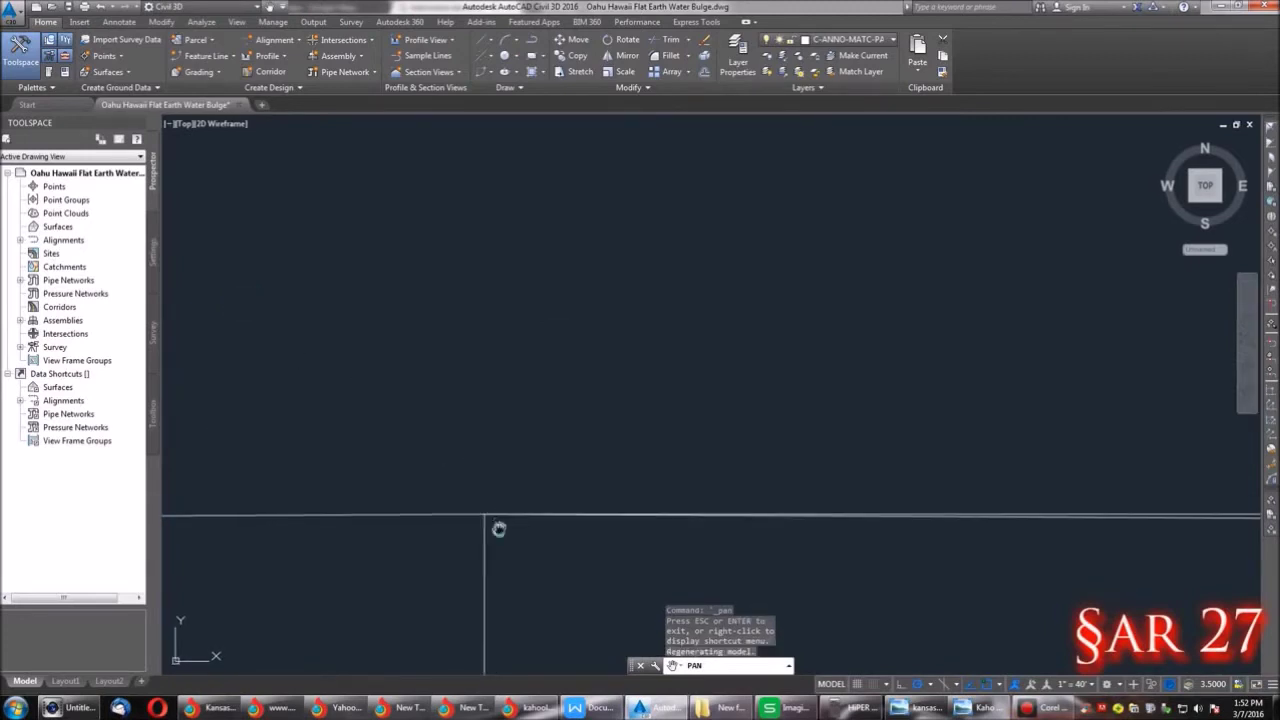
scroll(498, 529, "up", 2)
key("Escape")
type("l")
key("Return")
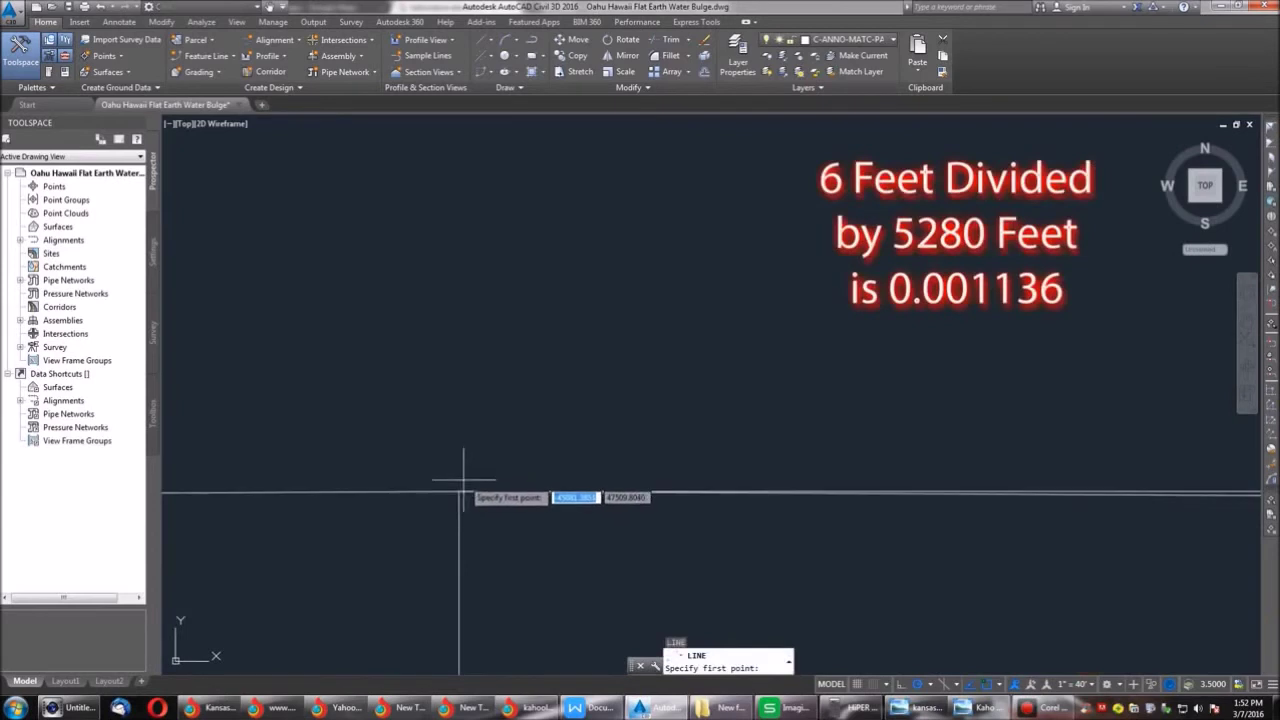
left_click(459, 492)
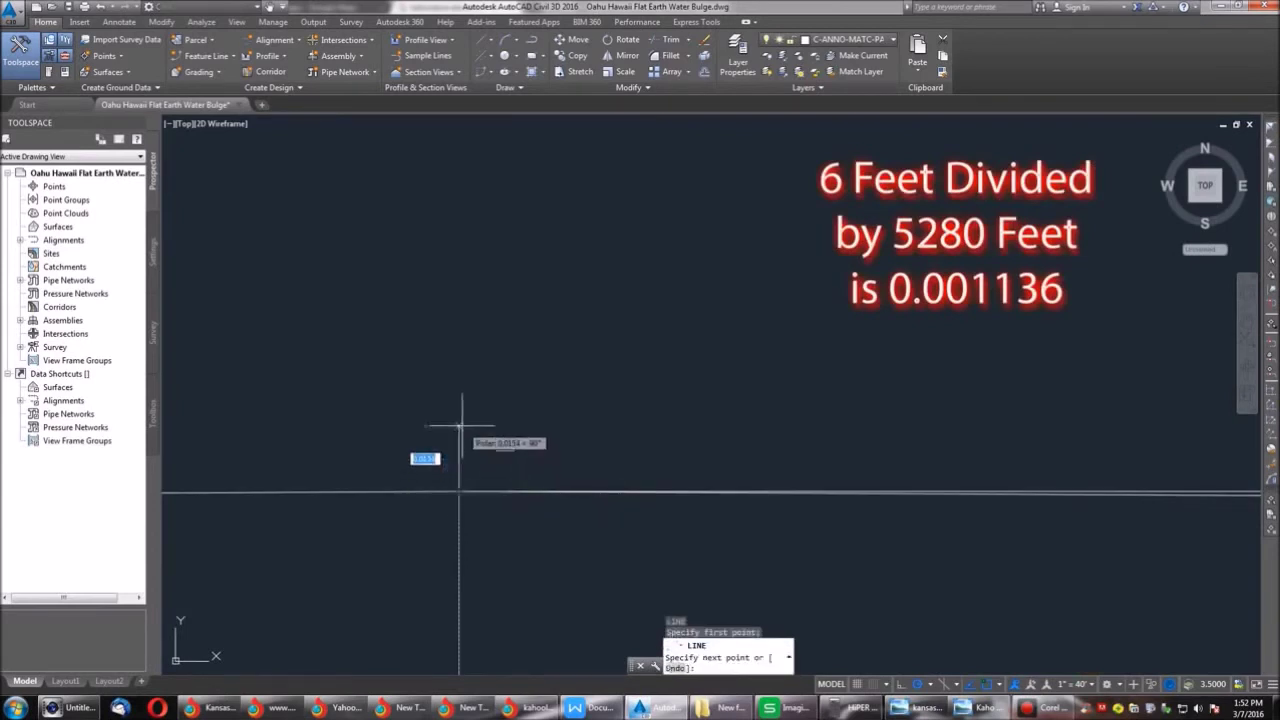
type(".0142")
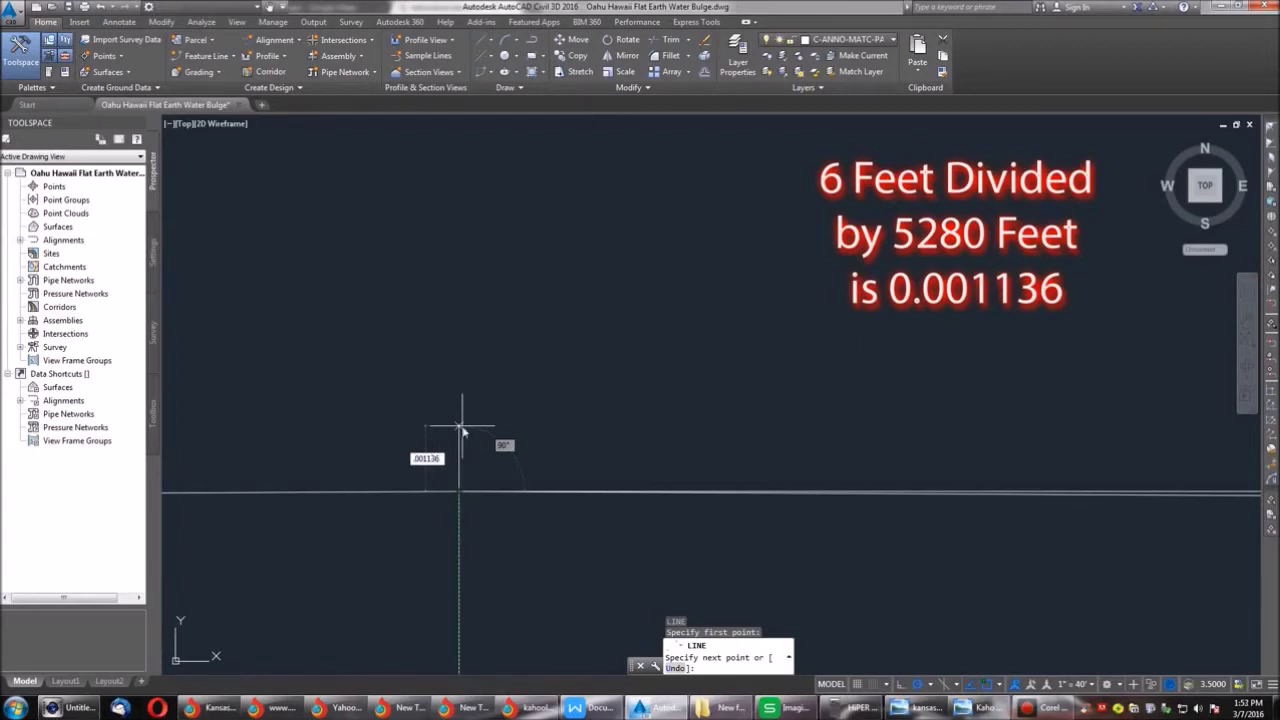
key("Return")
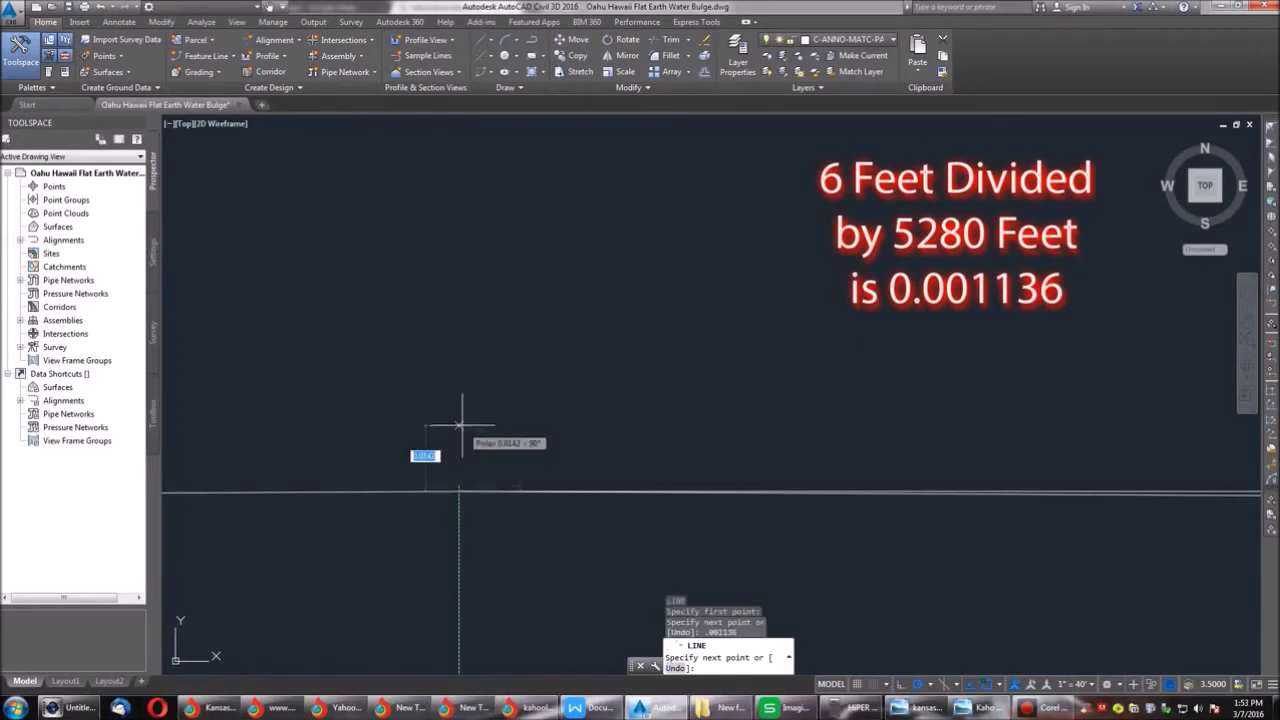
Continue the line from the top of the observer height to the upper end of the island elevation line, and end the command.
scroll(500, 535, "up", 3)
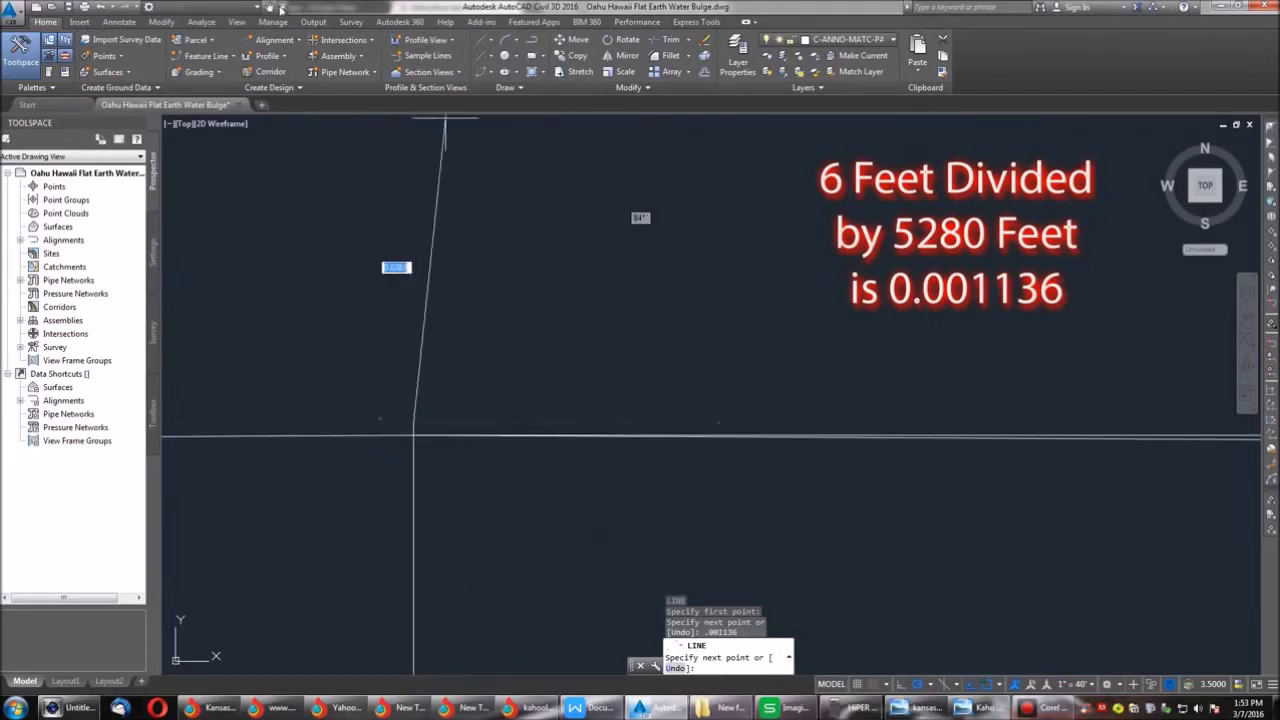
left_click(270, 9)
scroll(803, 334, "down", 8)
left_click_drag(897, 280, 480, 410)
scroll(840, 385, "down", 4)
left_click_drag(972, 334, 496, 471)
left_click_drag(941, 475, 540, 486)
mouse_move(887, 549)
left_mouse_down()
mouse_move(618, 486)
mouse_move(783, 403)
mouse_move(1040, 363)
mouse_move(848, 371)
left_mouse_up()
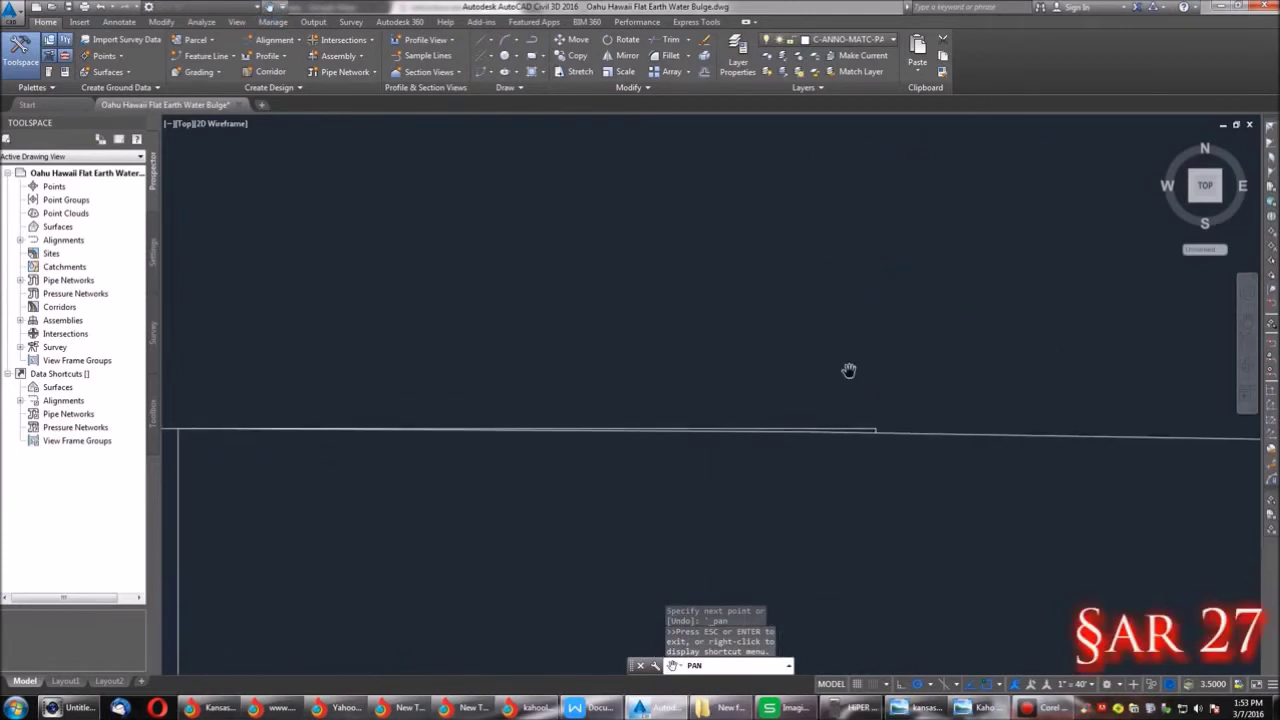
key("Escape")
scroll(880, 418, "up", 6)
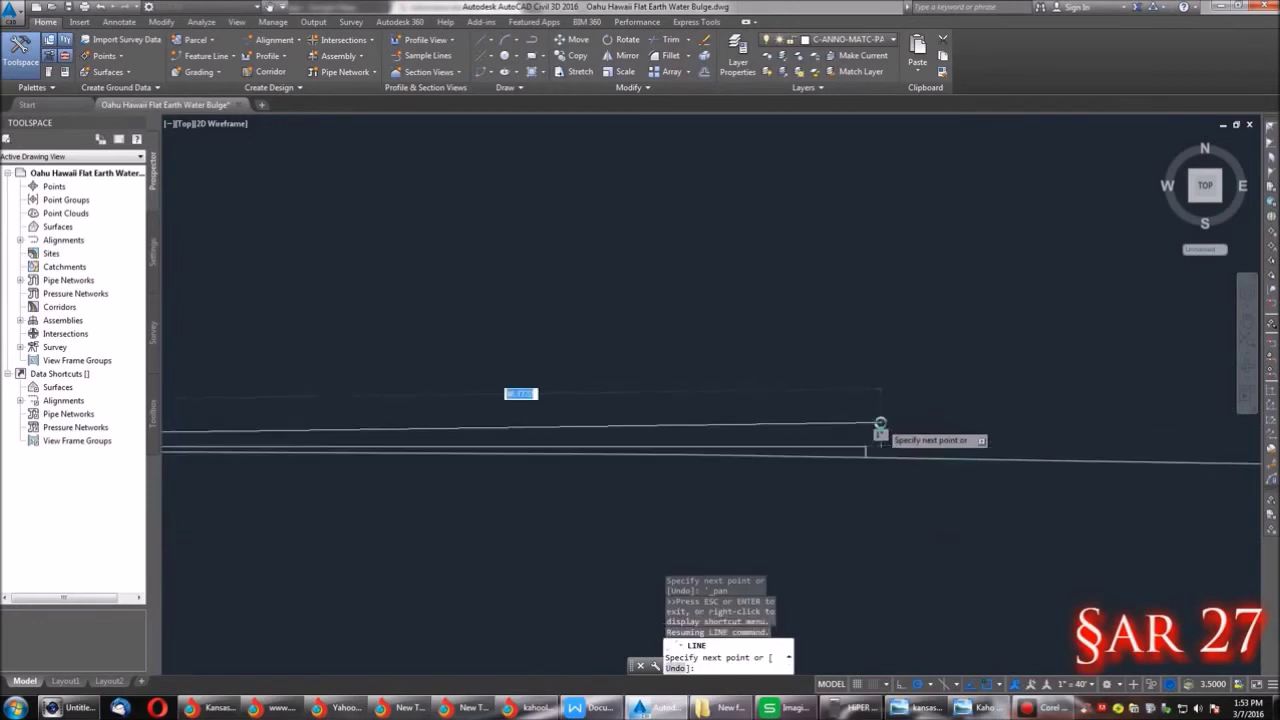
scroll(808, 597, "down", 6)
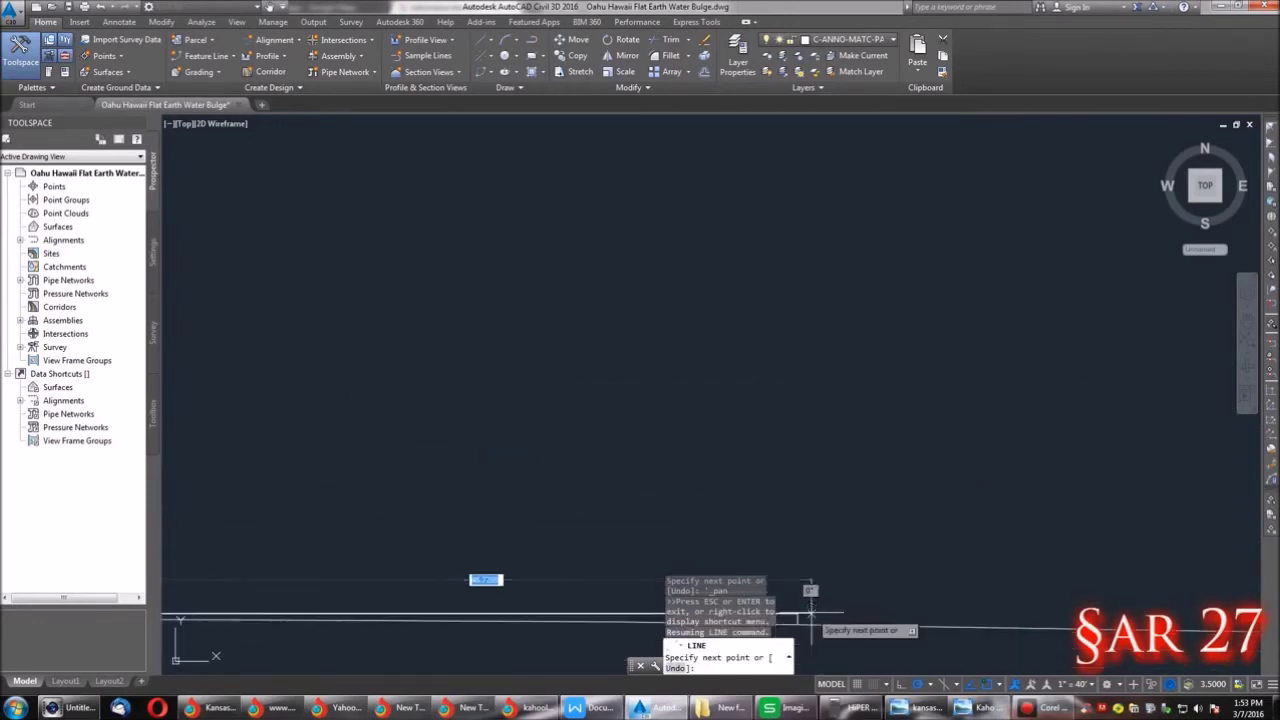
scroll(807, 604, "up", 5)
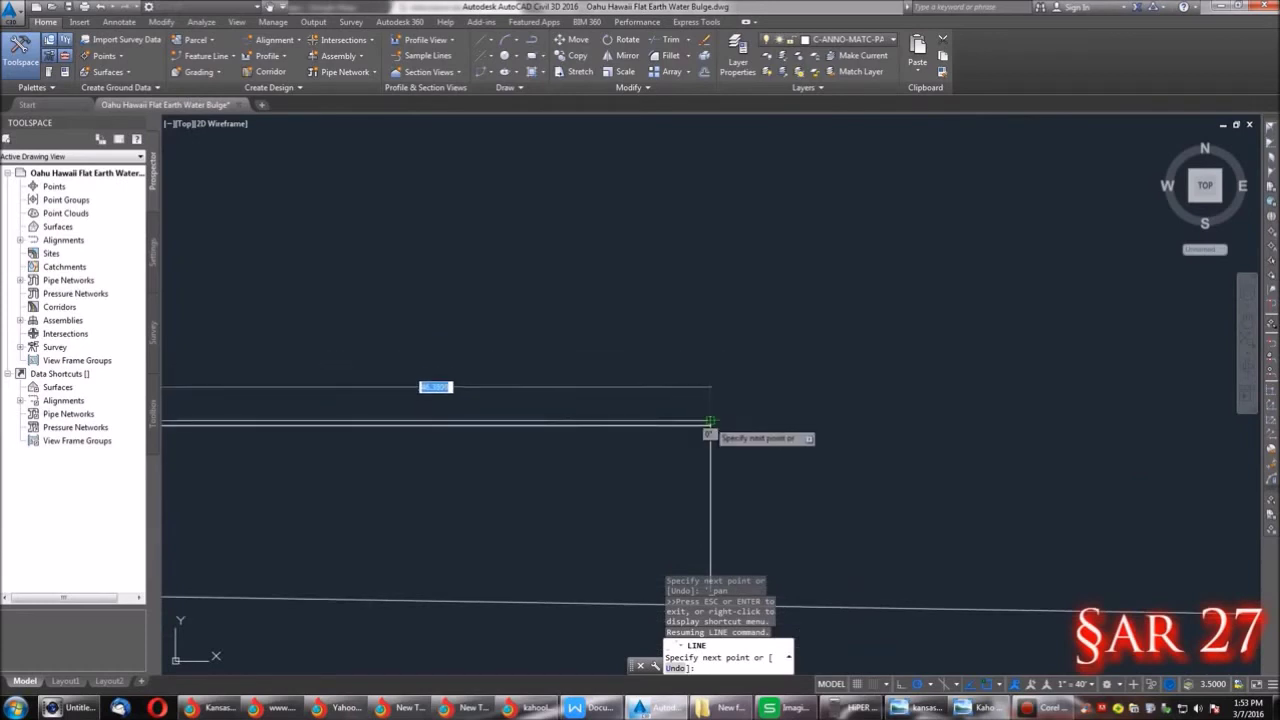
left_click(710, 422)
key("Escape")
Set the color of the 3959-radius circle to Cyan and clear the selection.
scroll(812, 430, "down", 5)
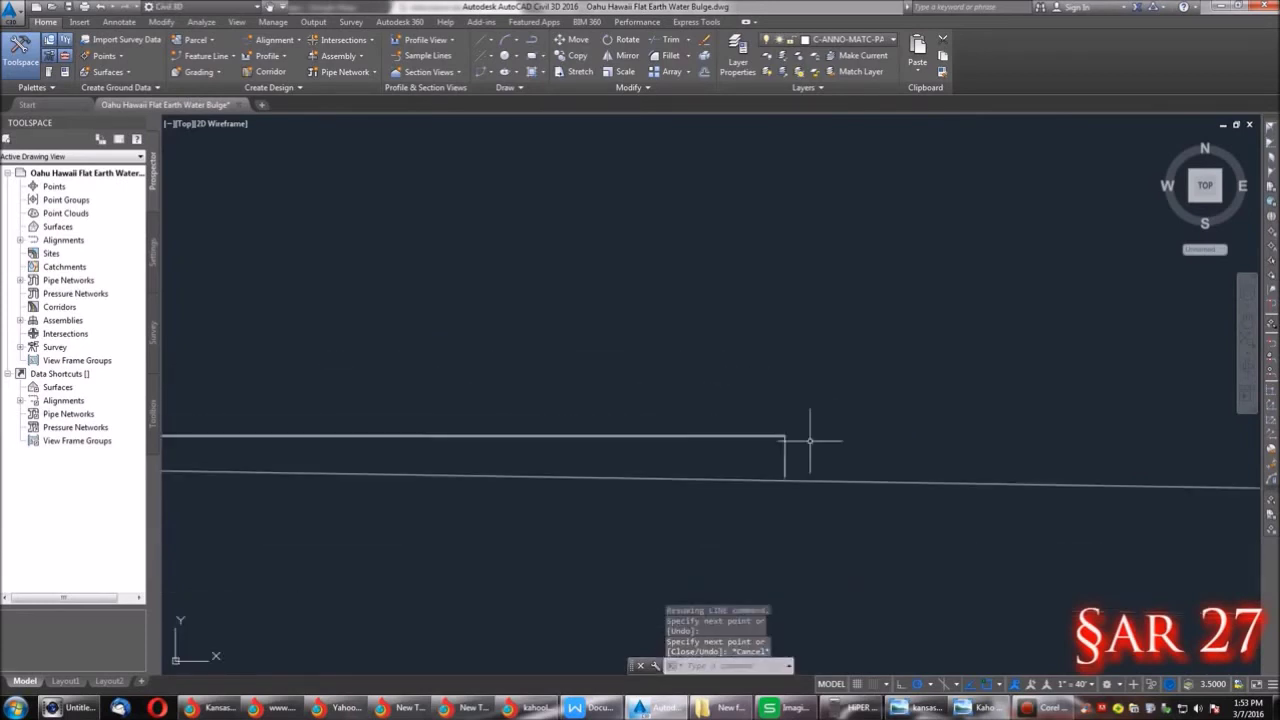
scroll(810, 440, "down", 4)
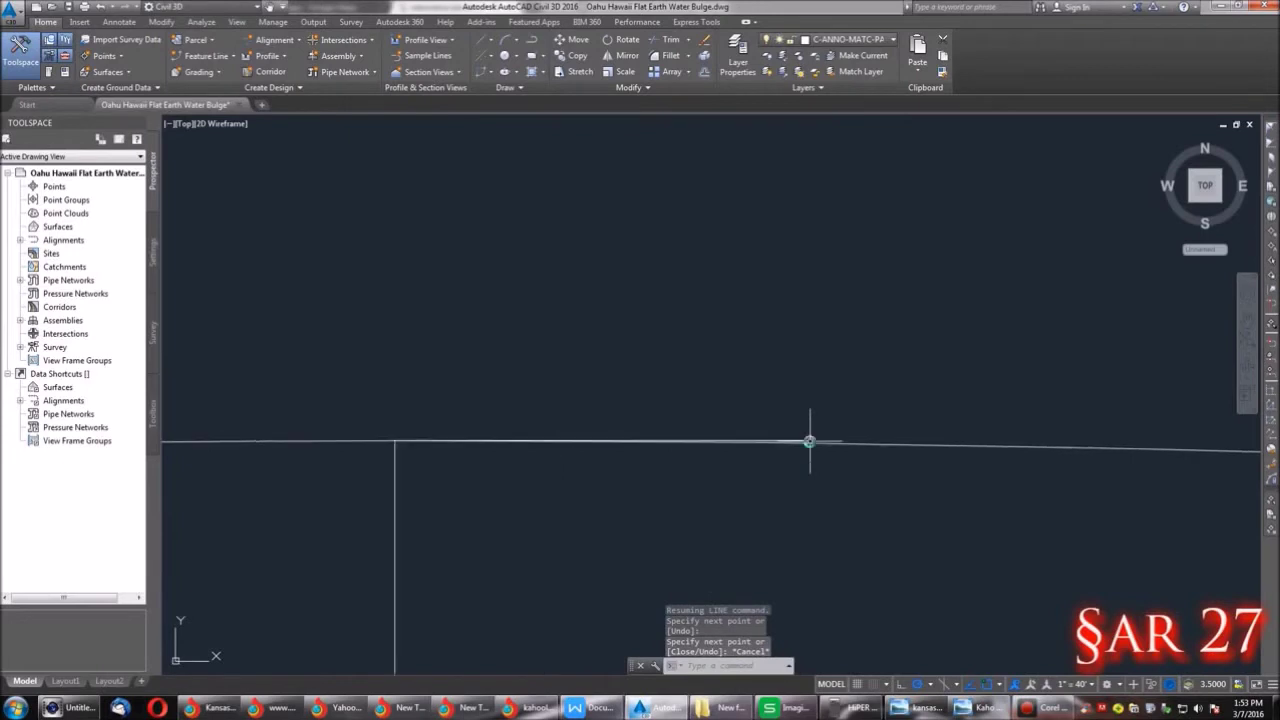
scroll(810, 440, "up", 4)
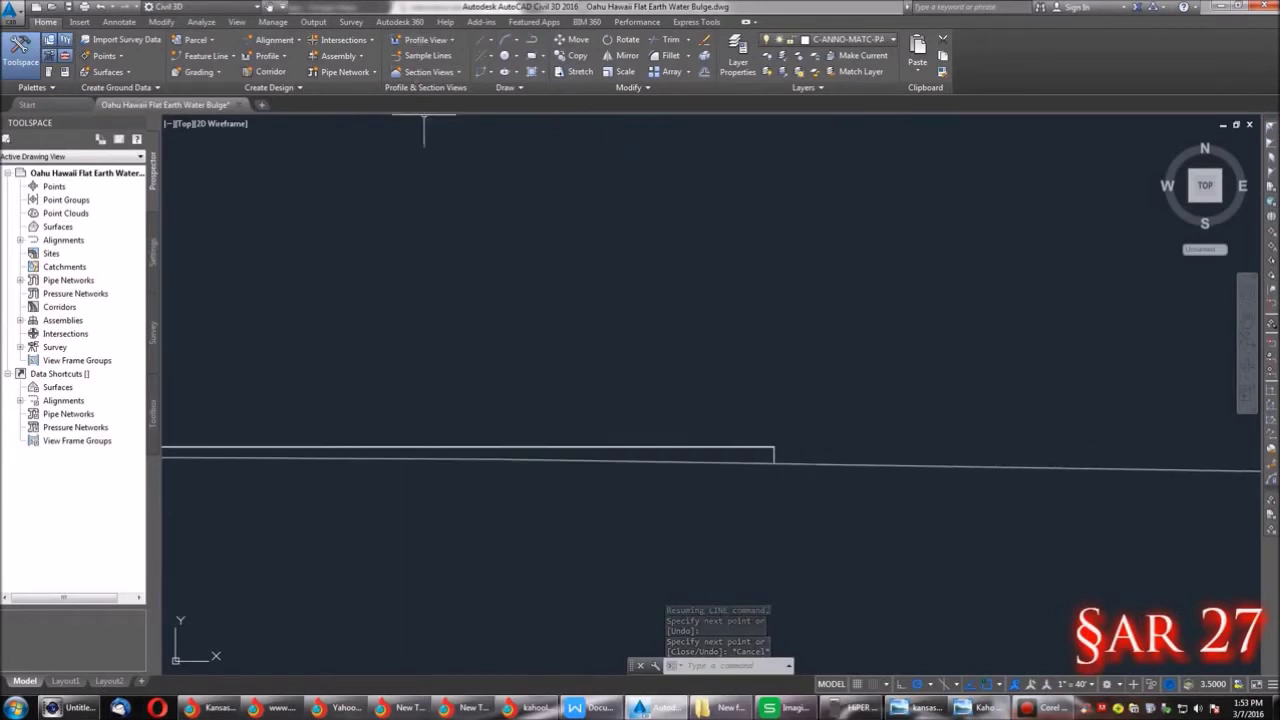
left_click(870, 465)
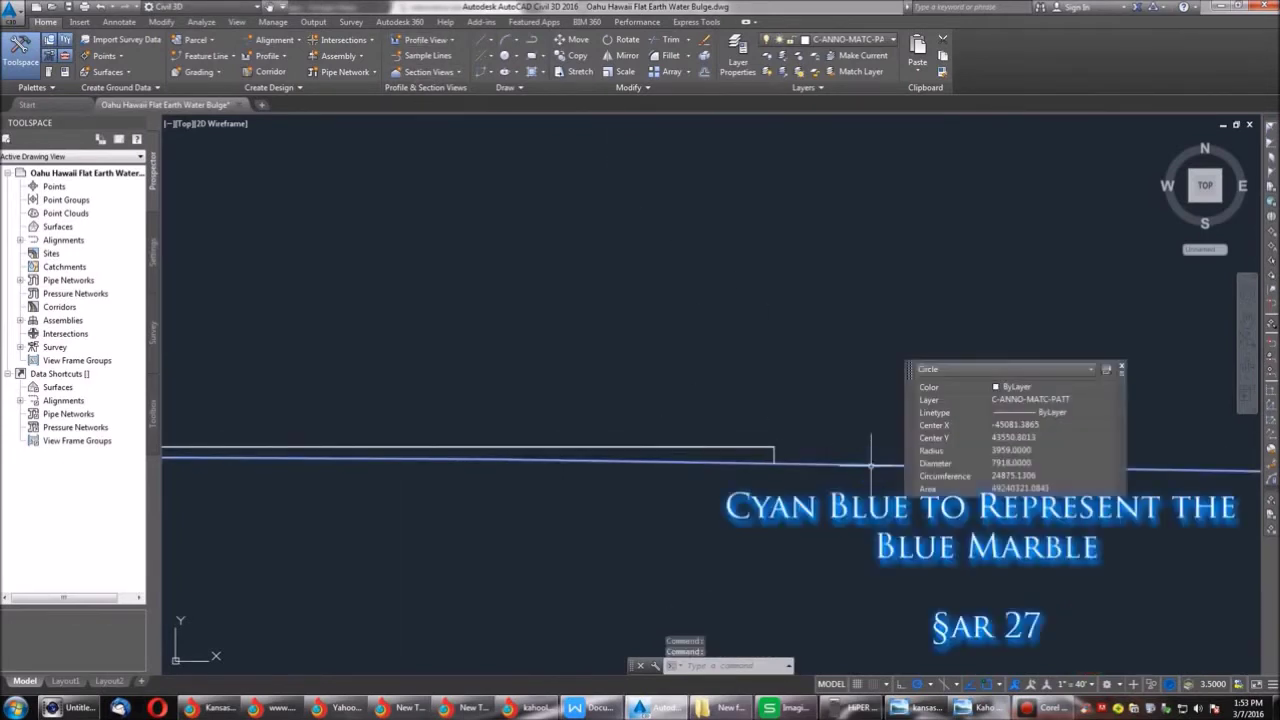
left_click(1028, 388)
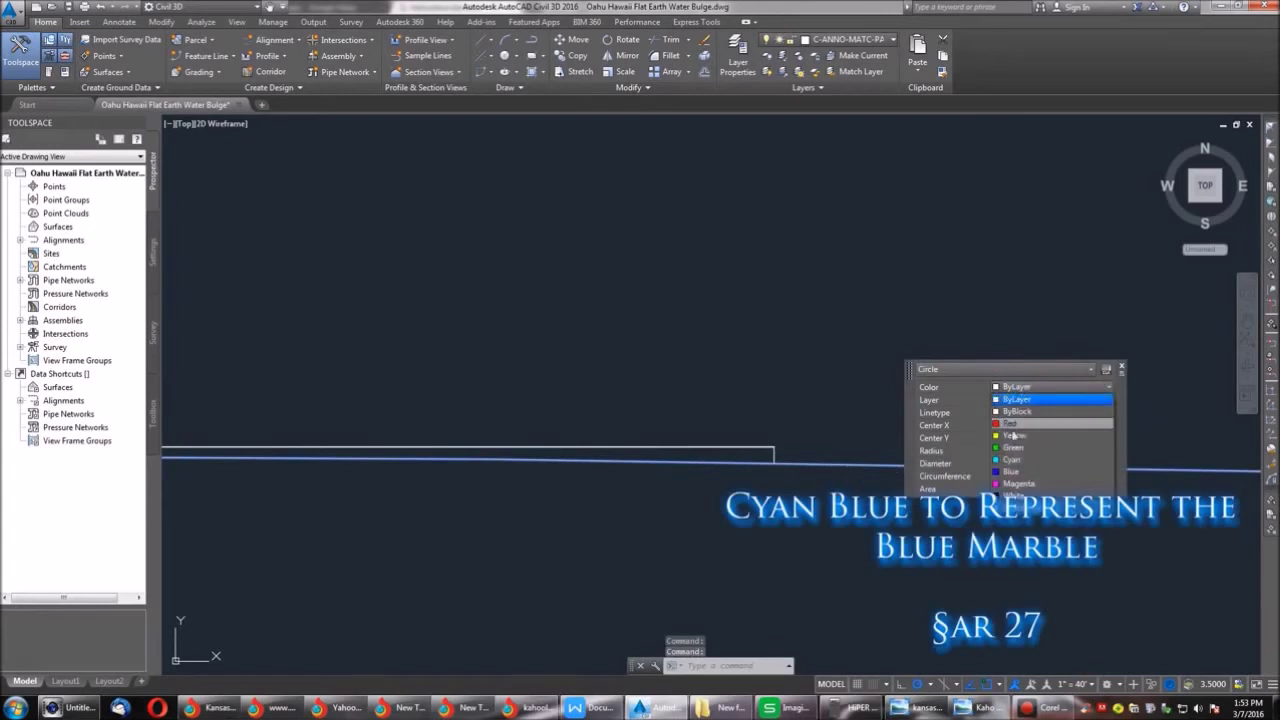
left_click(1045, 463)
left_click(1122, 369)
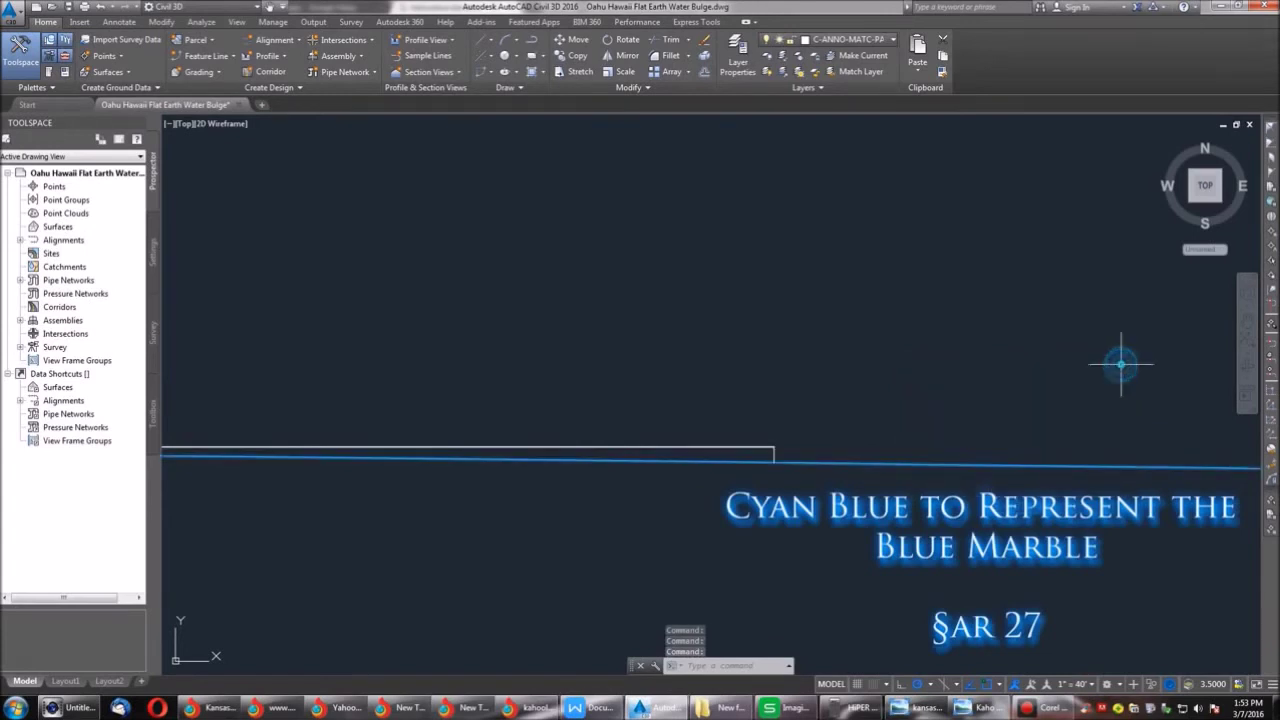
scroll(677, 508, "up", 5)
key("Escape")
Color the sight line from the observer height to the island's peak Yellow, and delete the horizontal line just beneath it.
left_click(910, 344)
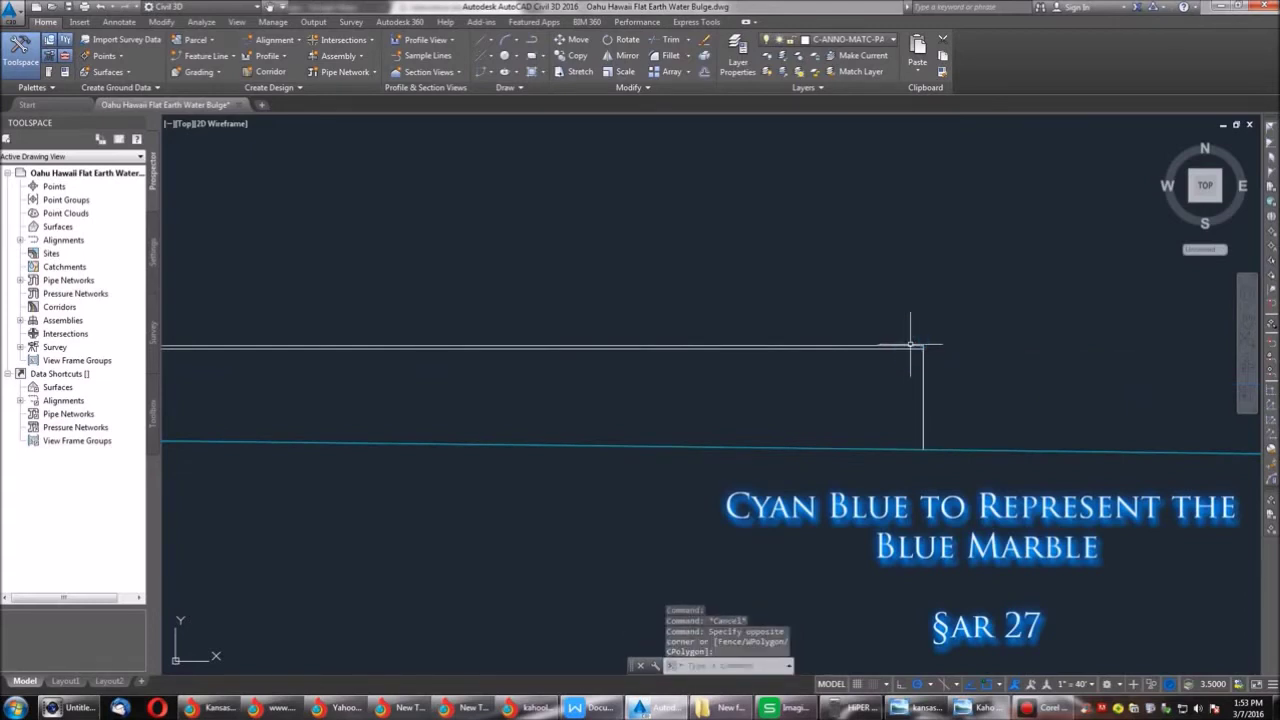
left_click(911, 345)
double_click(911, 345)
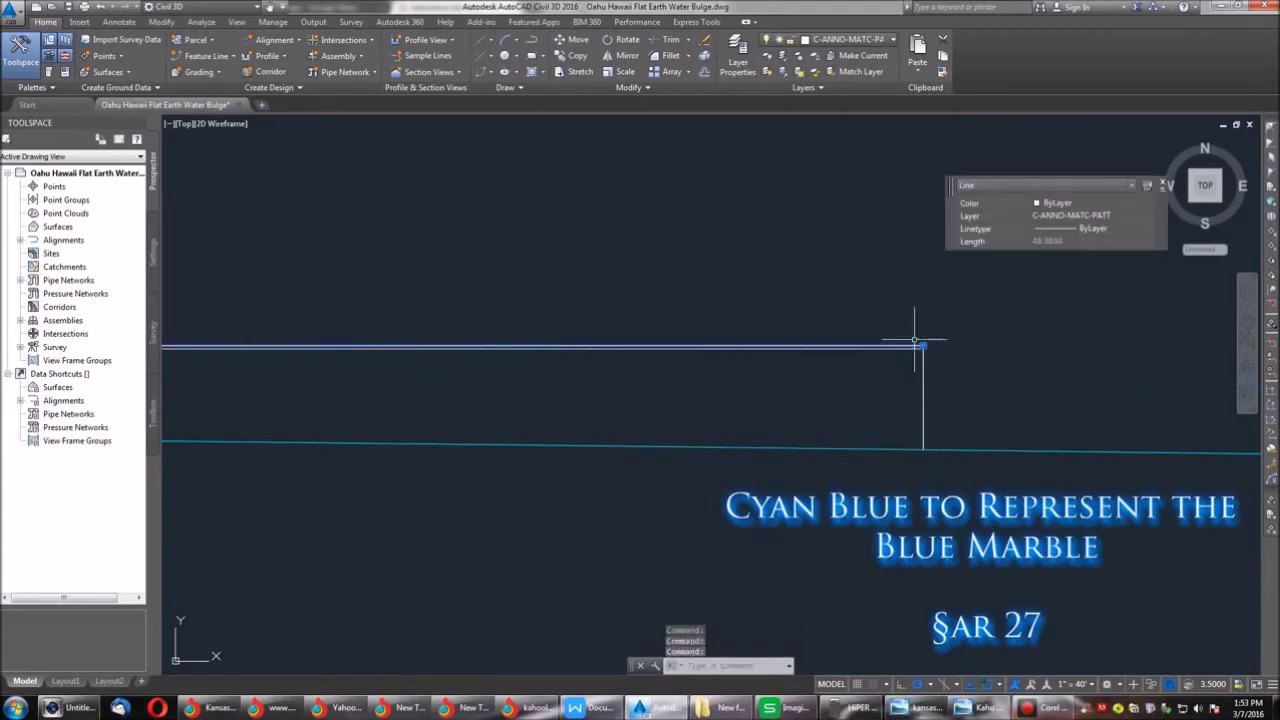
left_click(1100, 206)
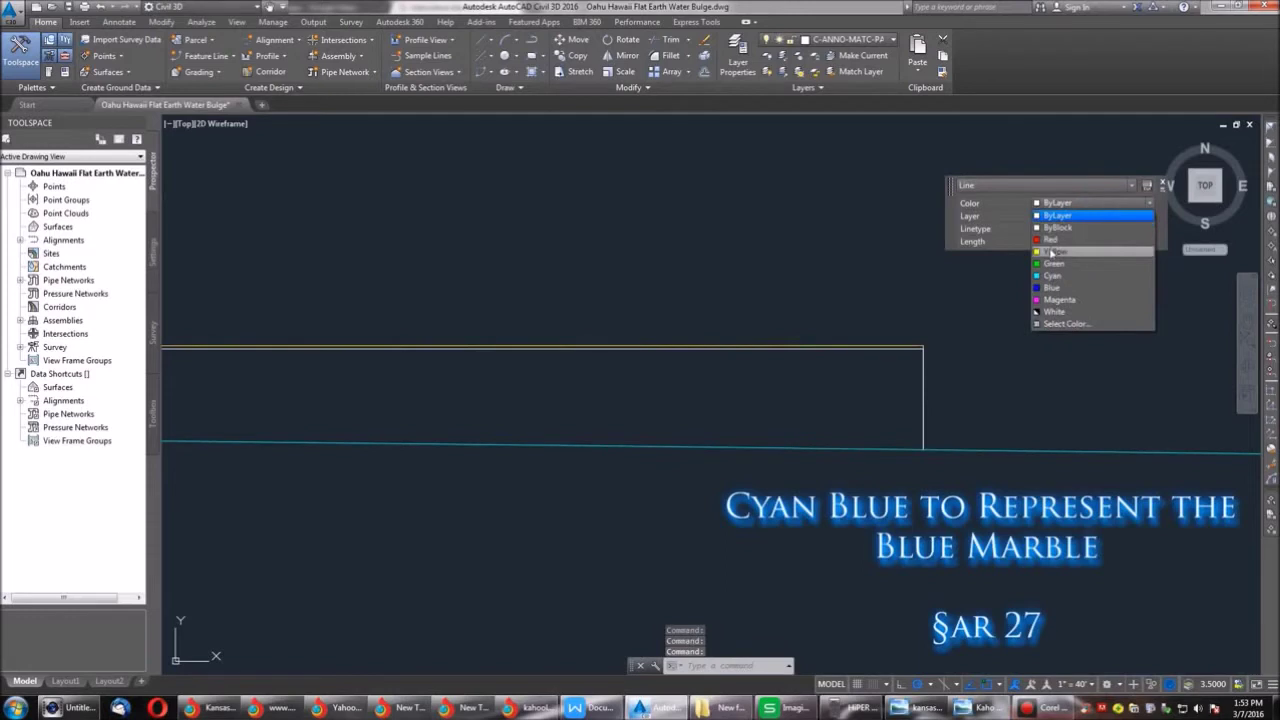
left_click(1050, 253)
key("Escape")
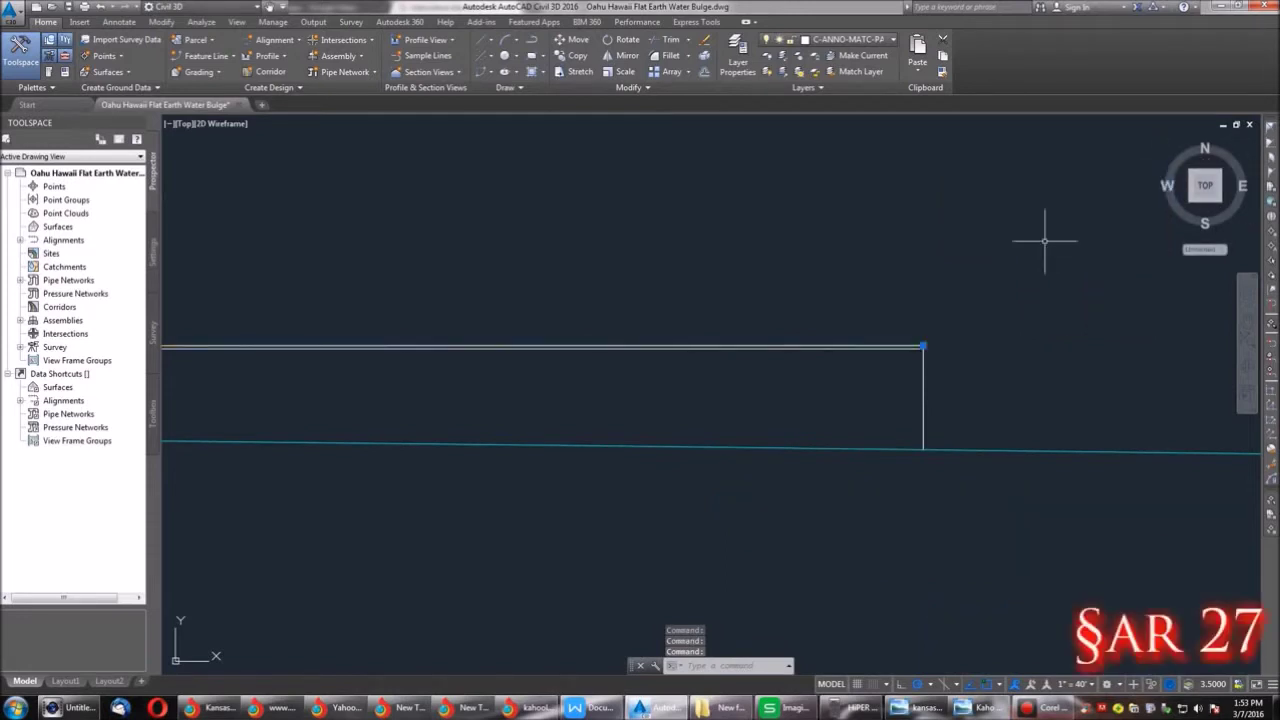
left_click(791, 346)
key("Delete")
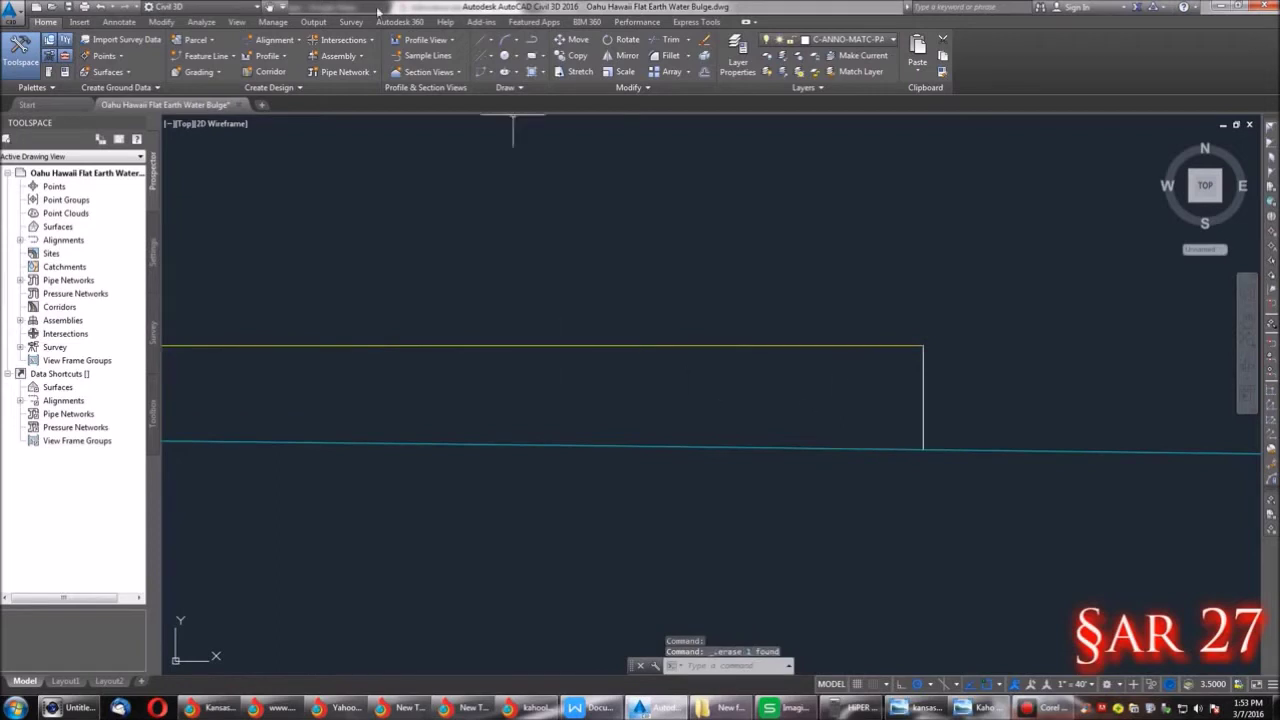
Examine the gap between the yellow sight line and the cyan arc, from the observer's end to the island elevation line.
left_click(270, 8)
left_click_drag(258, 331, 640, 318)
scroll(562, 331, "down", 6)
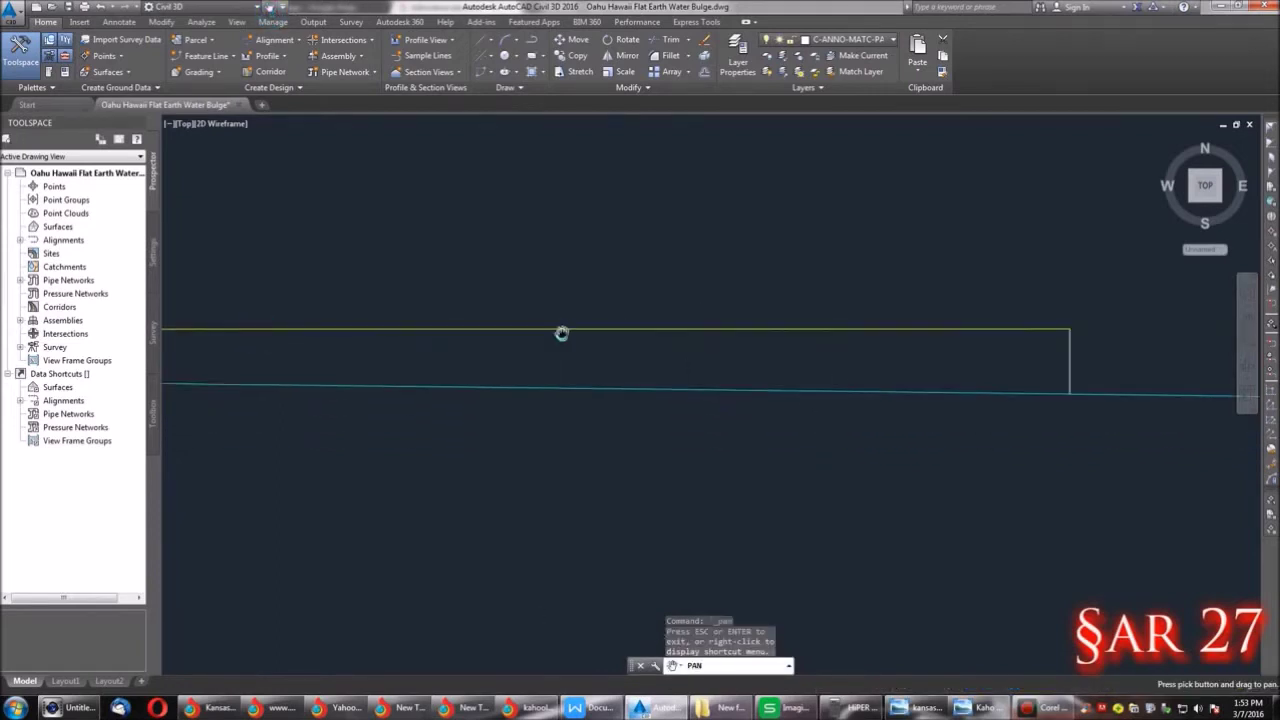
mouse_move(323, 330)
left_mouse_down()
mouse_move(650, 343)
mouse_move(652, 361)
left_mouse_up()
left_click_drag(466, 362, 677, 394)
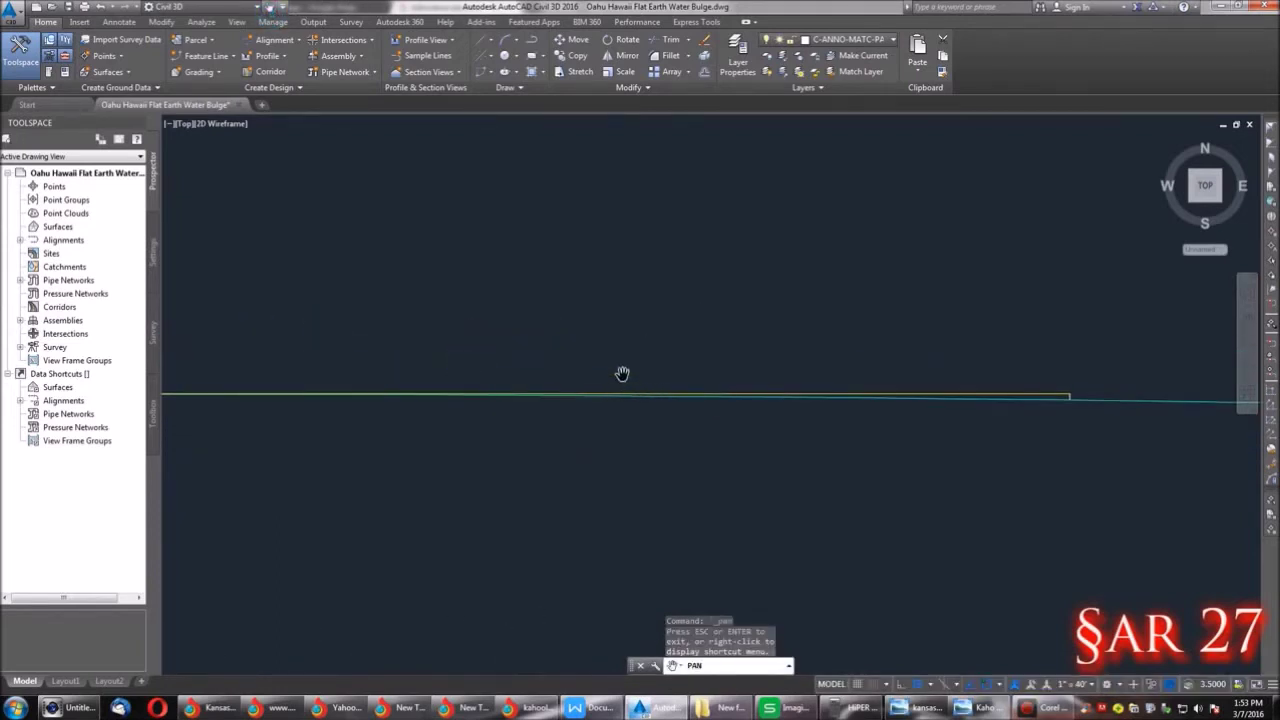
scroll(958, 389, "up", 2)
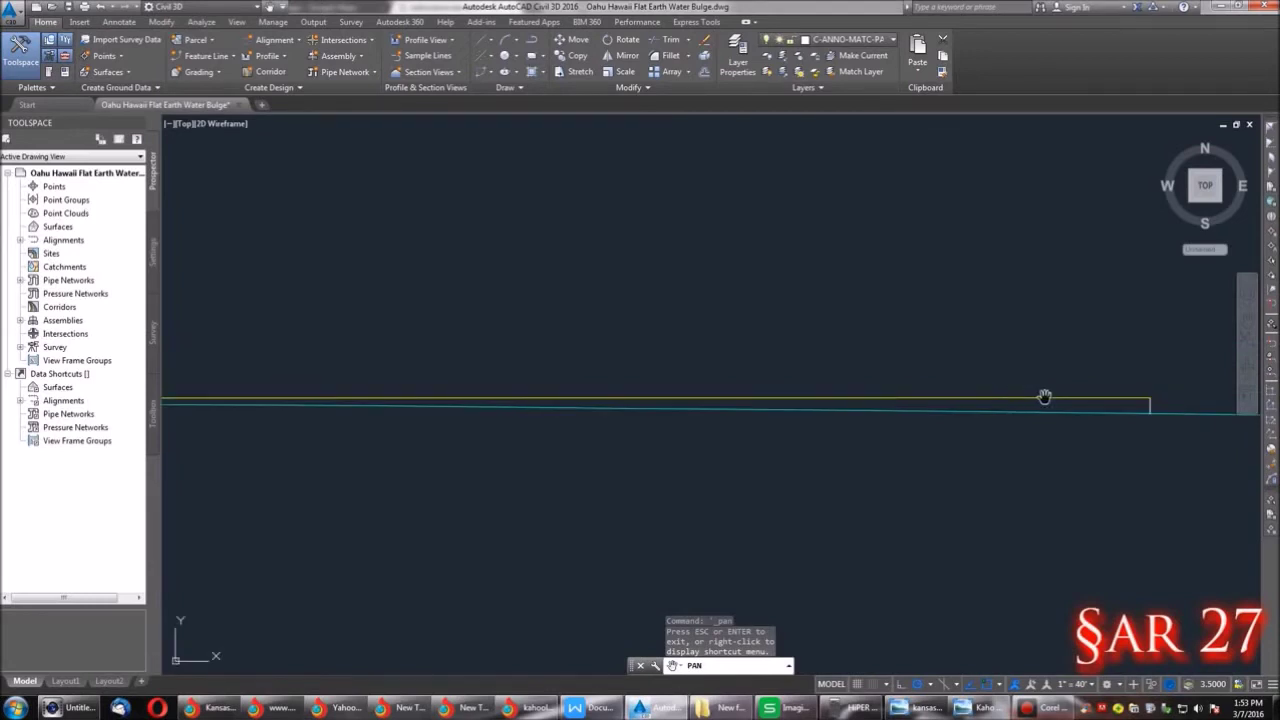
scroll(980, 431, "down", 10)
scroll(950, 434, "up", 8)
left_click_drag(991, 400, 797, 417)
scroll(646, 412, "up", 4)
mouse_move(646, 412)
left_mouse_down()
mouse_move(566, 449)
mouse_move(423, 480)
mouse_move(308, 457)
left_mouse_up()
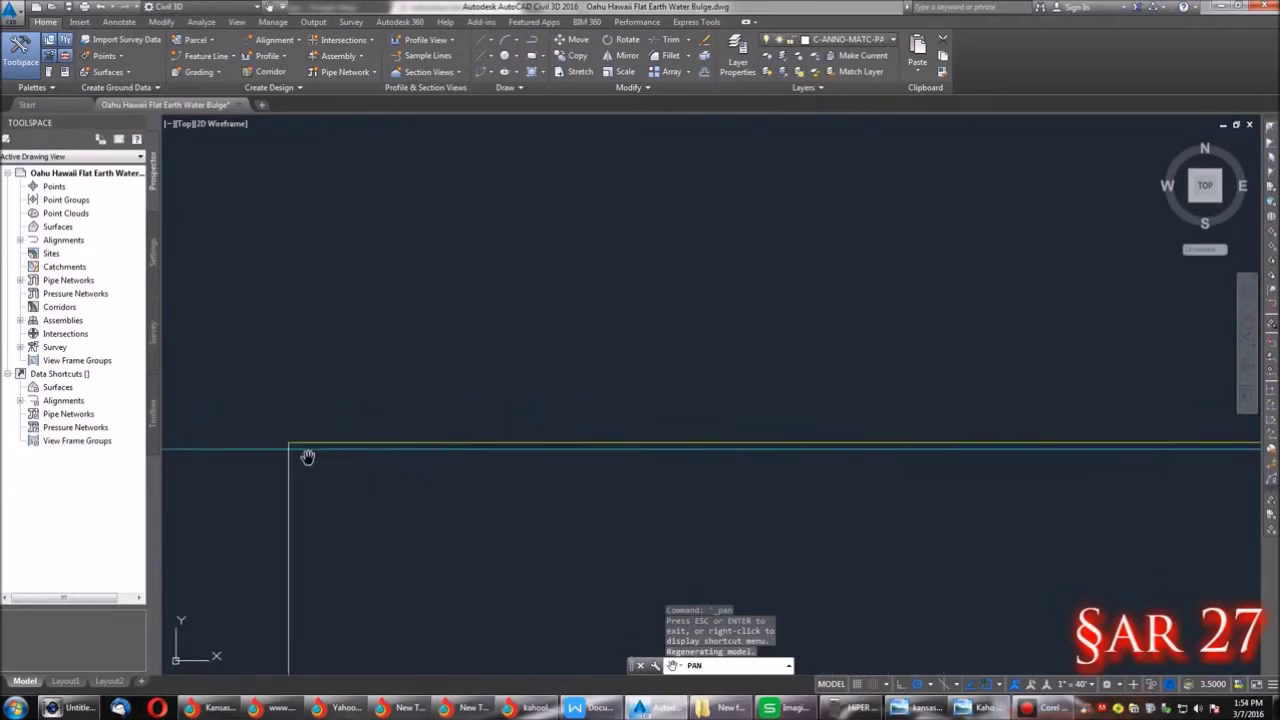
left_click_drag(391, 460, 502, 358)
left_click_drag(696, 380, 522, 332)
left_click_drag(862, 374, 649, 371)
scroll(903, 371, "down", 2)
left_click_drag(1038, 397, 708, 381)
mouse_move(963, 383)
left_mouse_down()
mouse_move(497, 414)
mouse_move(1063, 386)
mouse_move(1071, 346)
mouse_move(1060, 449)
mouse_move(1143, 410)
mouse_move(780, 391)
mouse_move(1051, 480)
mouse_move(923, 409)
mouse_move(814, 403)
left_mouse_up()
mouse_move(915, 399)
left_mouse_down()
mouse_move(589, 369)
mouse_move(729, 374)
mouse_move(600, 377)
mouse_move(613, 382)
left_mouse_up()
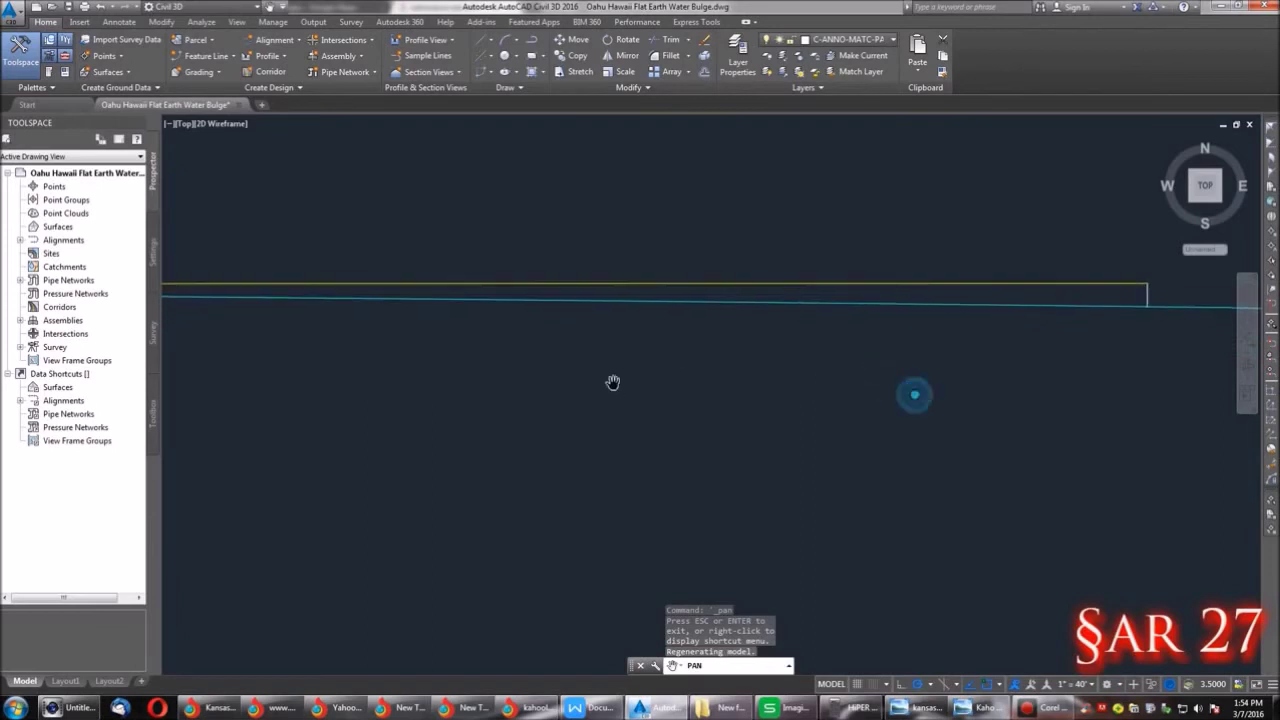
Trace the yellow sight line back over the arc from the elevation line toward the observer, and switch to the Kaho olawa hawaii picture.
left_click_drag(843, 389, 805, 393)
scroll(1114, 305, "up", 6)
left_click_drag(812, 301, 788, 346)
mouse_move(455, 352)
left_mouse_down()
mouse_move(750, 357)
mouse_move(700, 367)
left_mouse_up()
left_click_drag(320, 356, 510, 378)
left_click_drag(390, 382, 734, 388)
mouse_move(570, 384)
left_mouse_down()
mouse_move(457, 383)
mouse_move(446, 429)
mouse_move(457, 457)
mouse_move(589, 451)
mouse_move(380, 451)
mouse_move(454, 457)
mouse_move(396, 463)
mouse_move(409, 494)
mouse_move(490, 493)
mouse_move(447, 475)
mouse_move(435, 438)
left_mouse_up()
left_click_drag(371, 429, 668, 443)
left_click_drag(446, 443, 630, 450)
left_click_drag(454, 457, 900, 457)
mouse_move(471, 457)
left_mouse_down()
mouse_move(400, 459)
mouse_move(457, 483)
mouse_move(434, 488)
left_mouse_up()
scroll(434, 488, "up", 3)
left_click_drag(371, 439, 750, 443)
left_click_drag(416, 430, 720, 361)
scroll(720, 361, "up", 1)
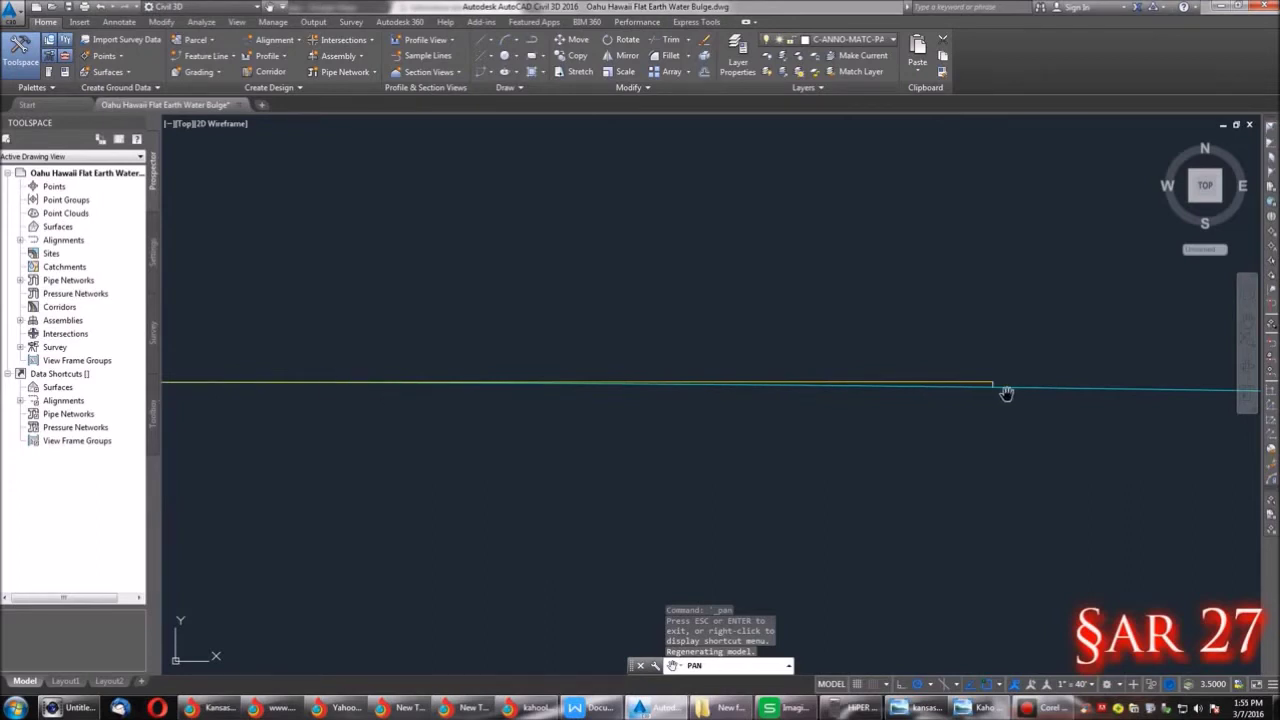
left_click(968, 708)
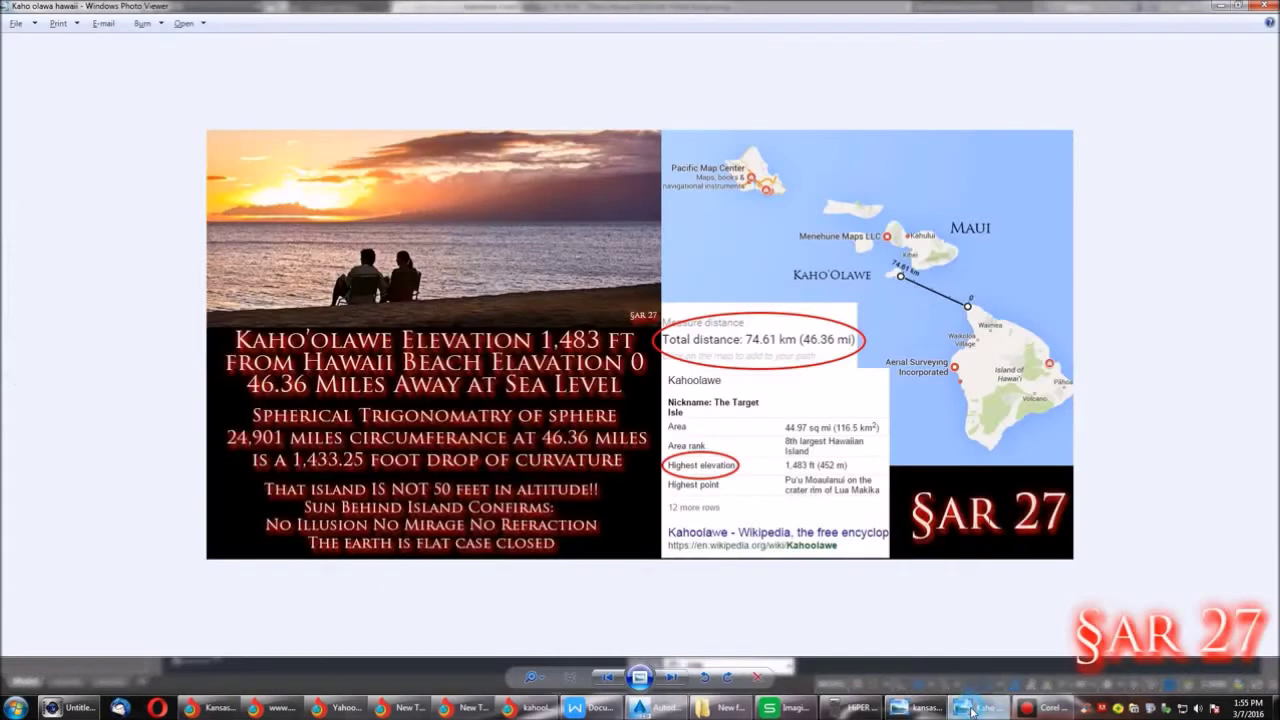